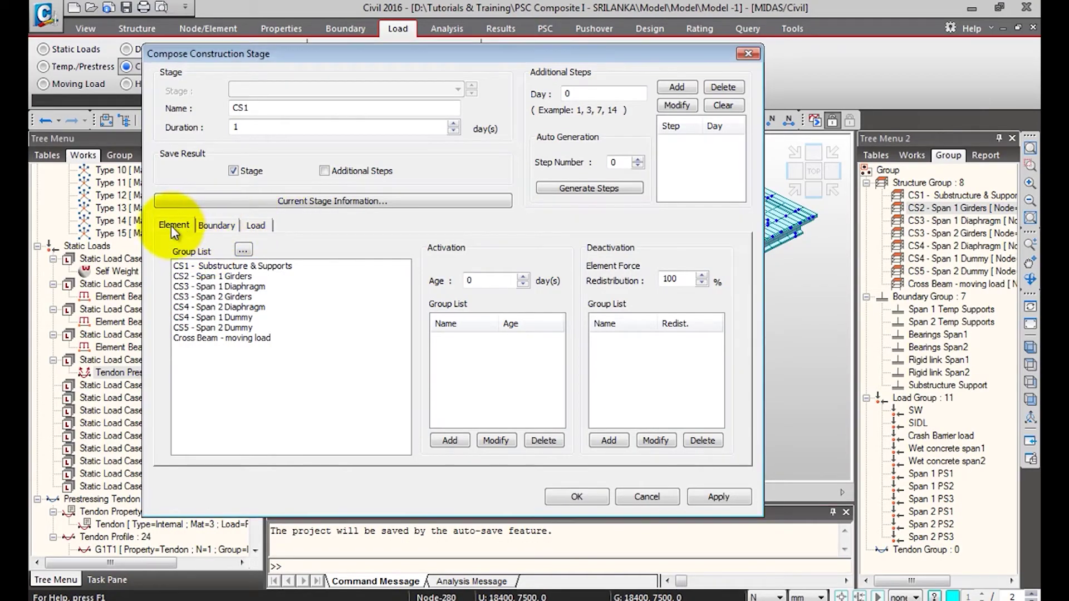
# Review the element, boundary and load groups available for construction stage CS1.
pyautogui.click(220, 225)
pyautogui.click(256, 226)
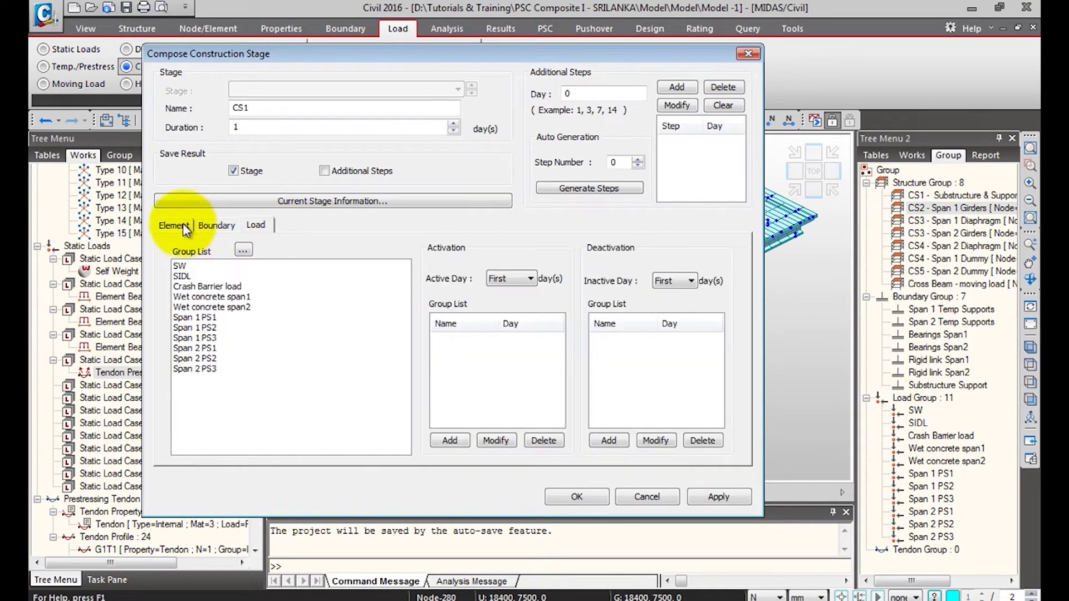
pyautogui.click(179, 227)
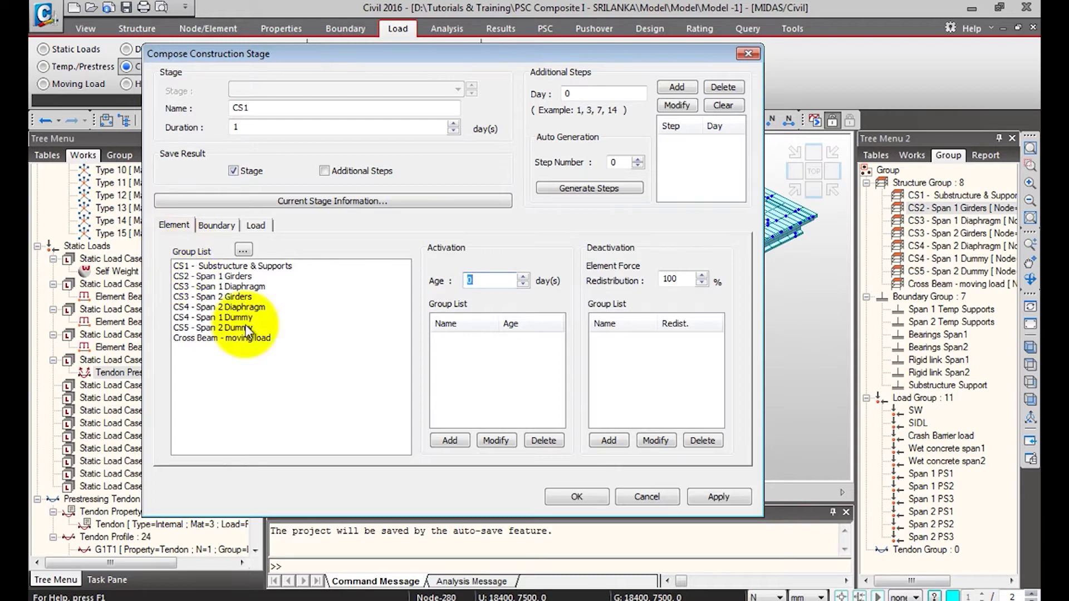
pyautogui.click(215, 226)
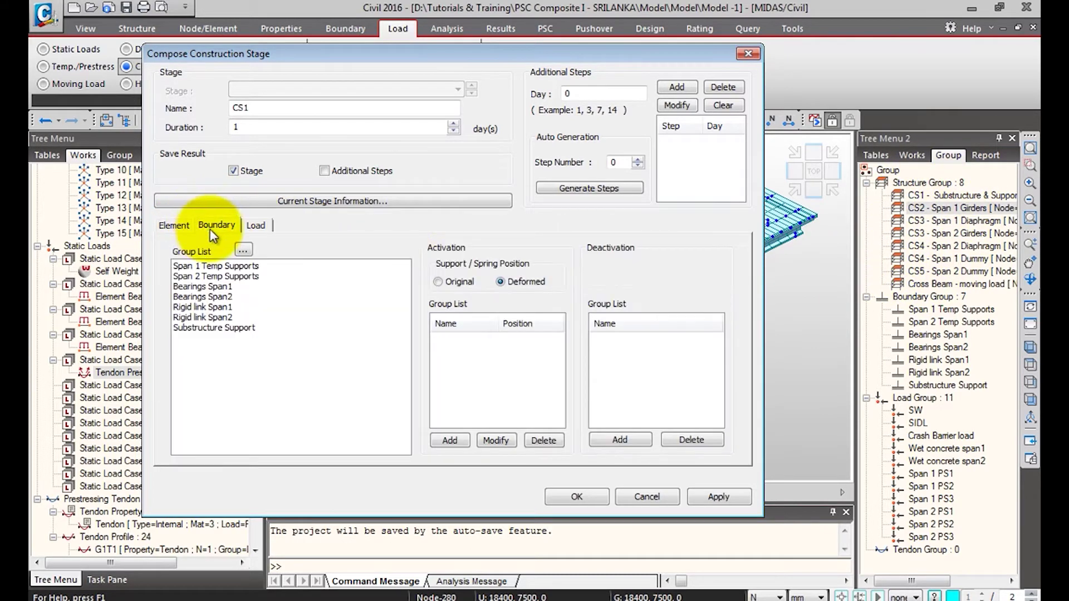
pyautogui.click(256, 225)
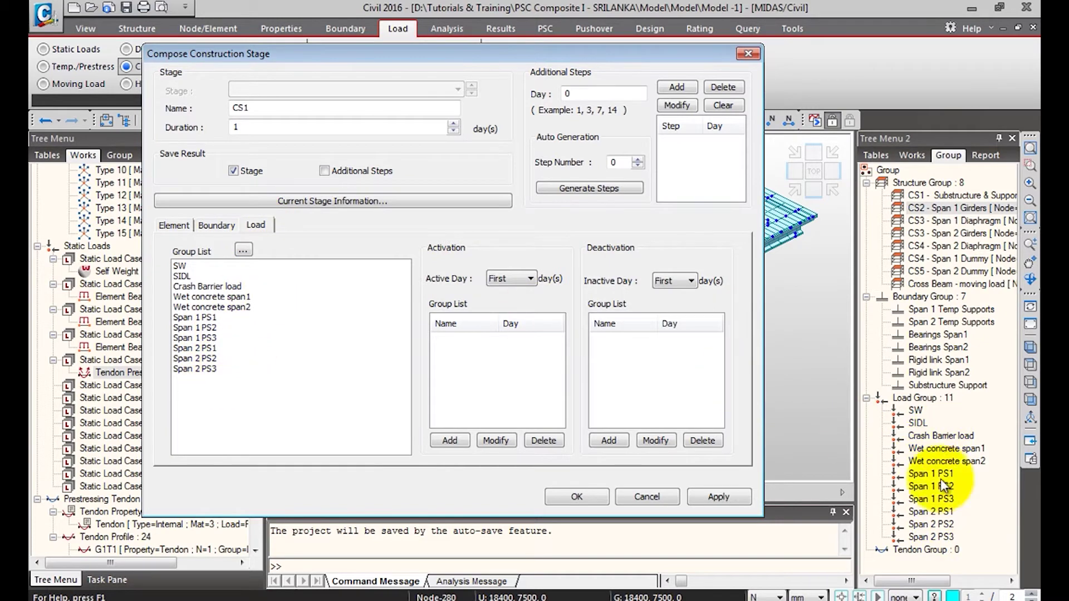
# Activate the element group "CS1 - Substructure & Supports" in stage CS1 with an age of 28 days.
pyautogui.click(169, 225)
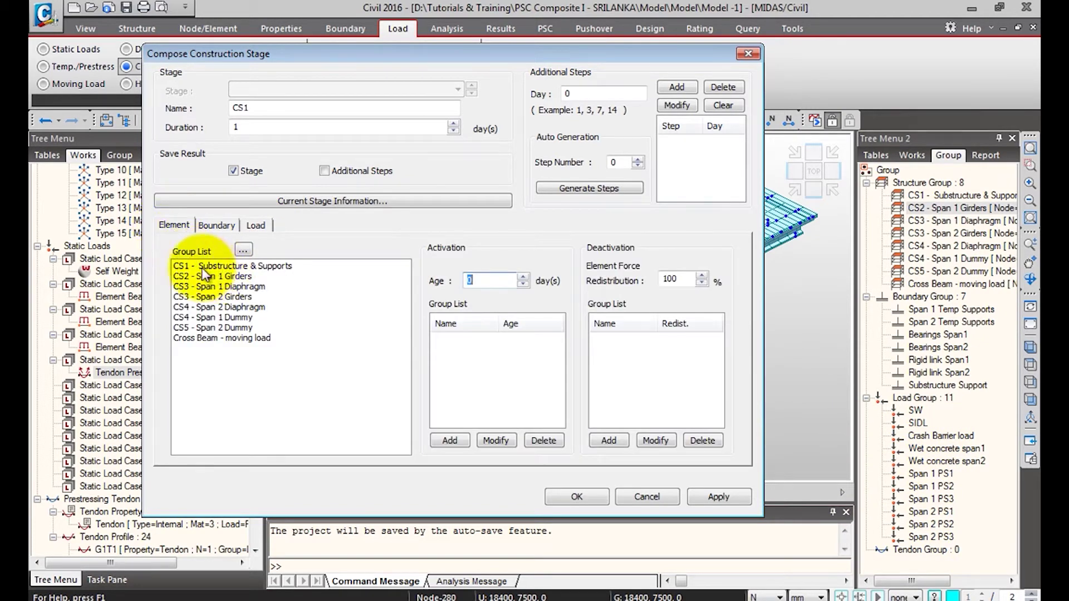
pyautogui.click(260, 268)
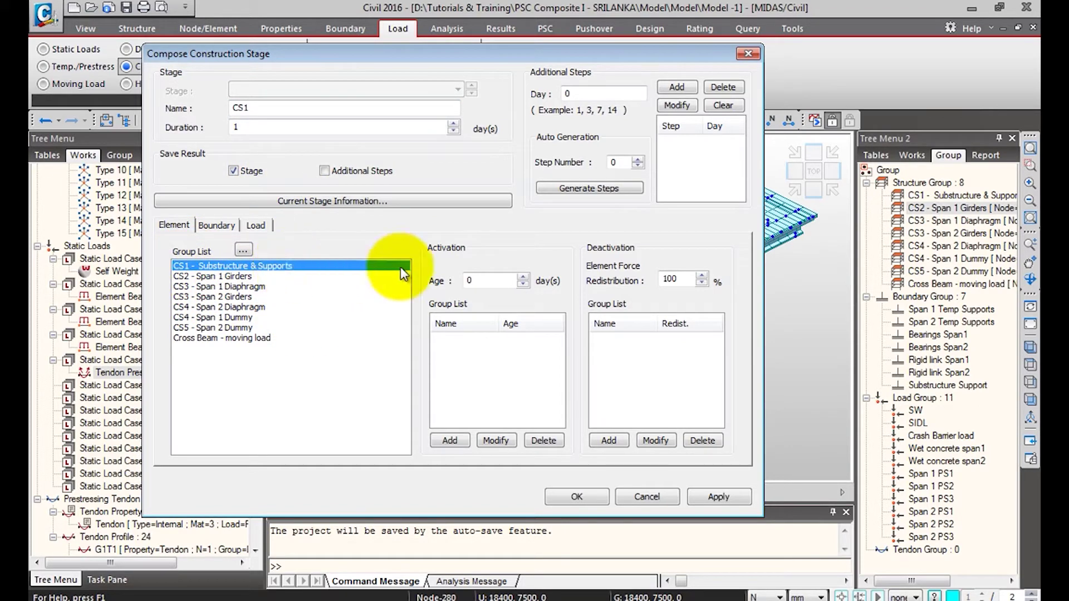
pyautogui.doubleClick(472, 280)
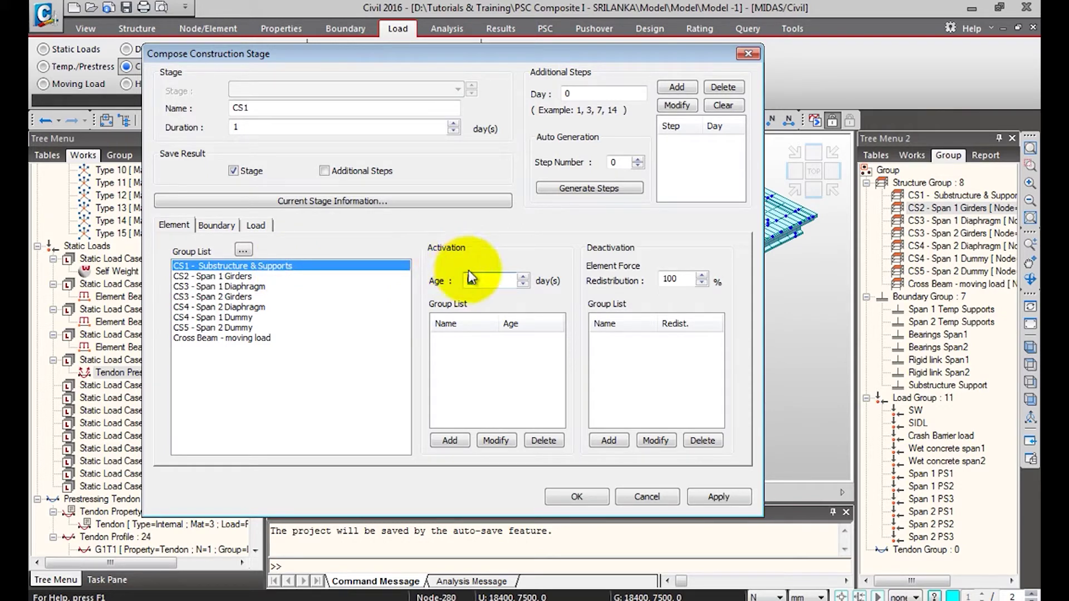
pyautogui.write('28')
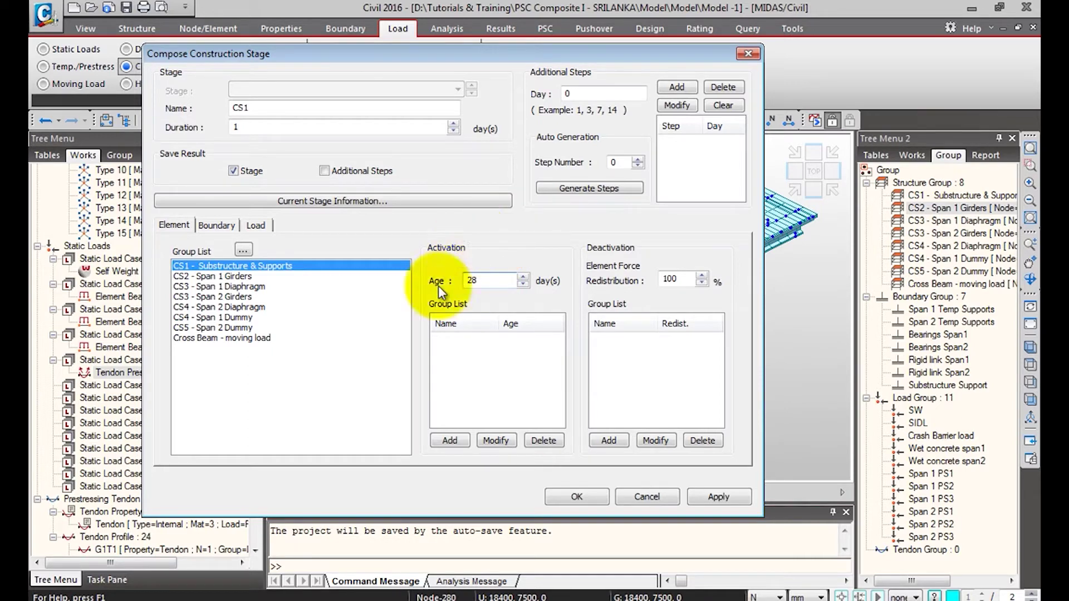
pyautogui.click(451, 441)
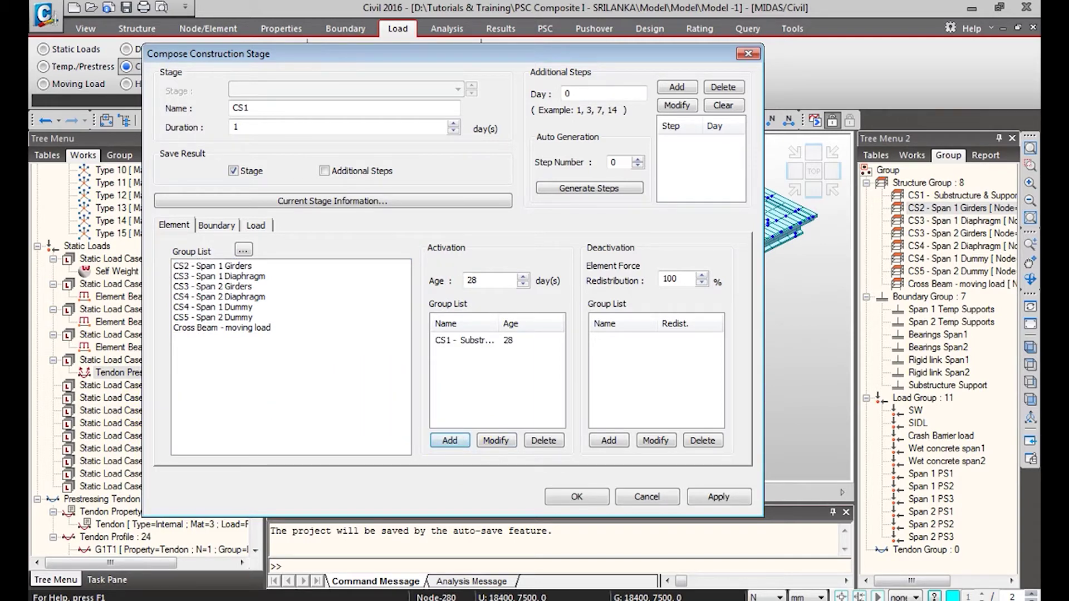
# Activate the Substructure Support boundary group in stage CS1 with the Deformed support position.
pyautogui.click(215, 226)
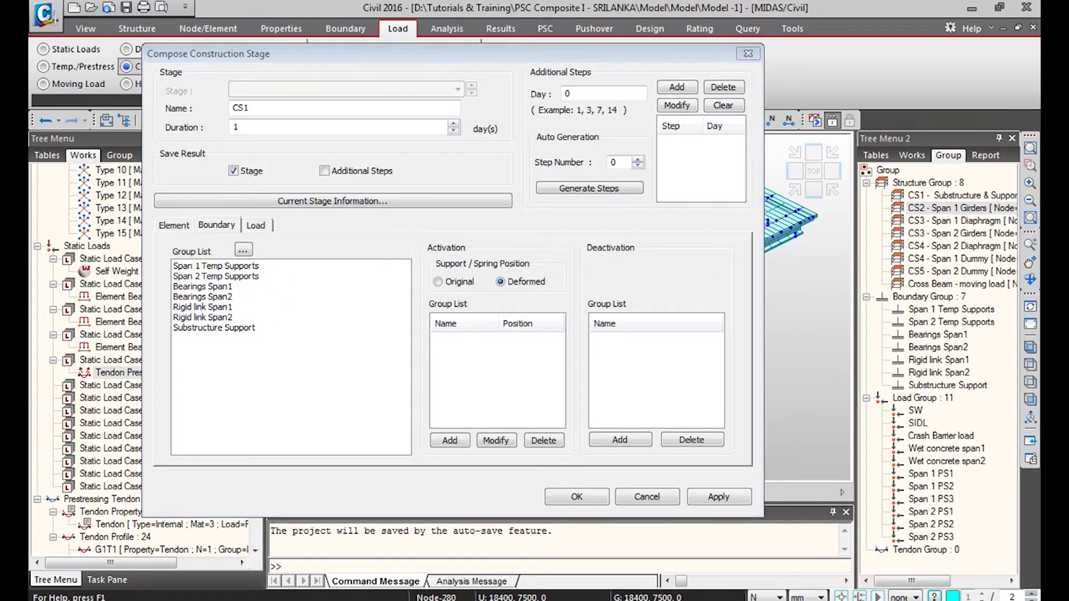
pyautogui.click(238, 330)
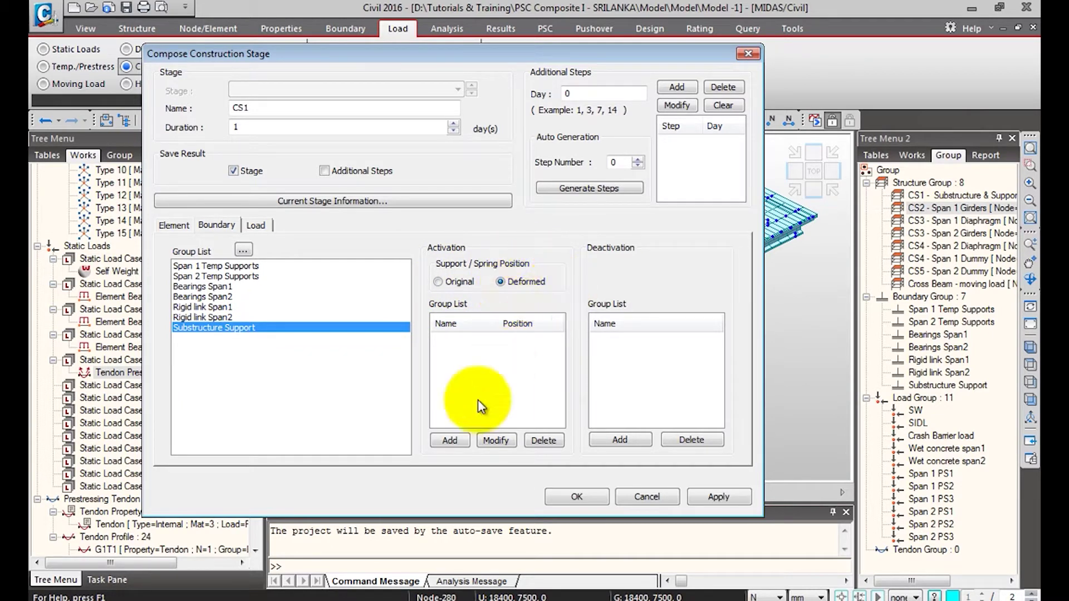
pyautogui.click(451, 440)
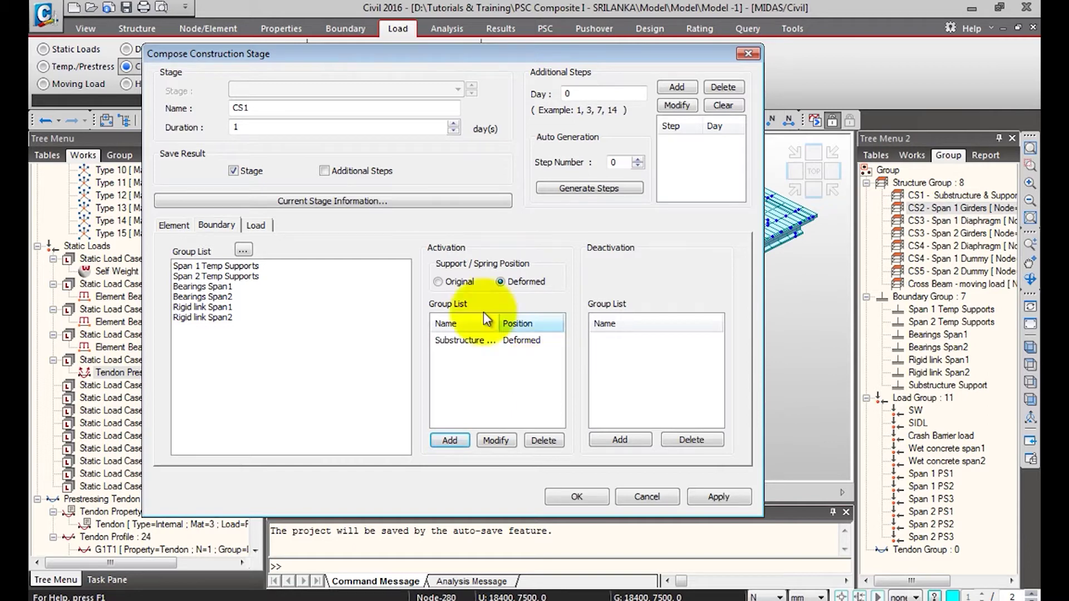
# Activate the SW load group on the First day of stage CS1 and save the stage.
pyautogui.click(256, 225)
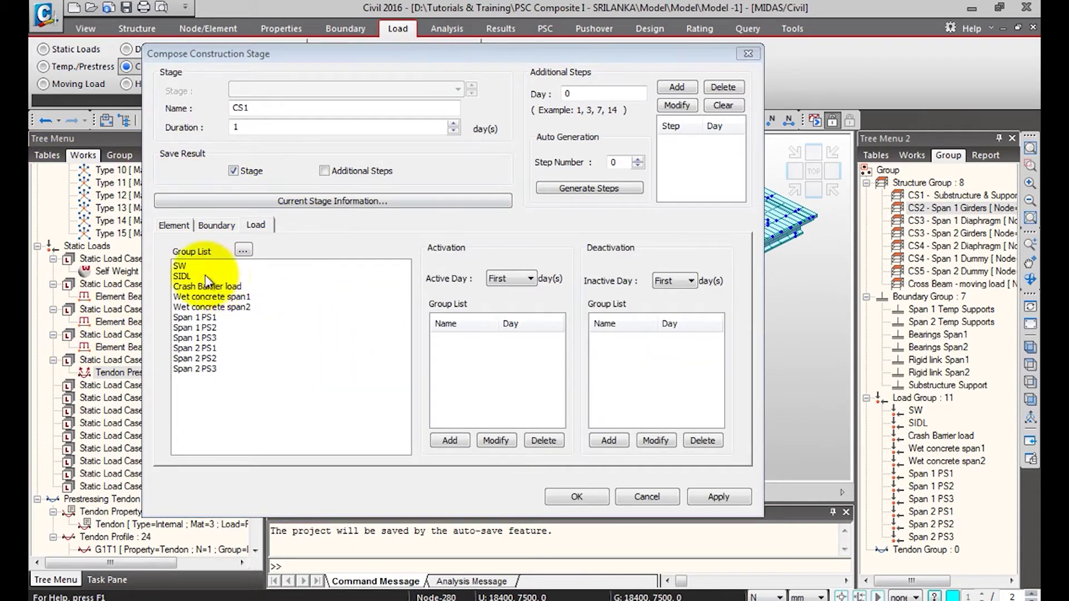
pyautogui.click(187, 265)
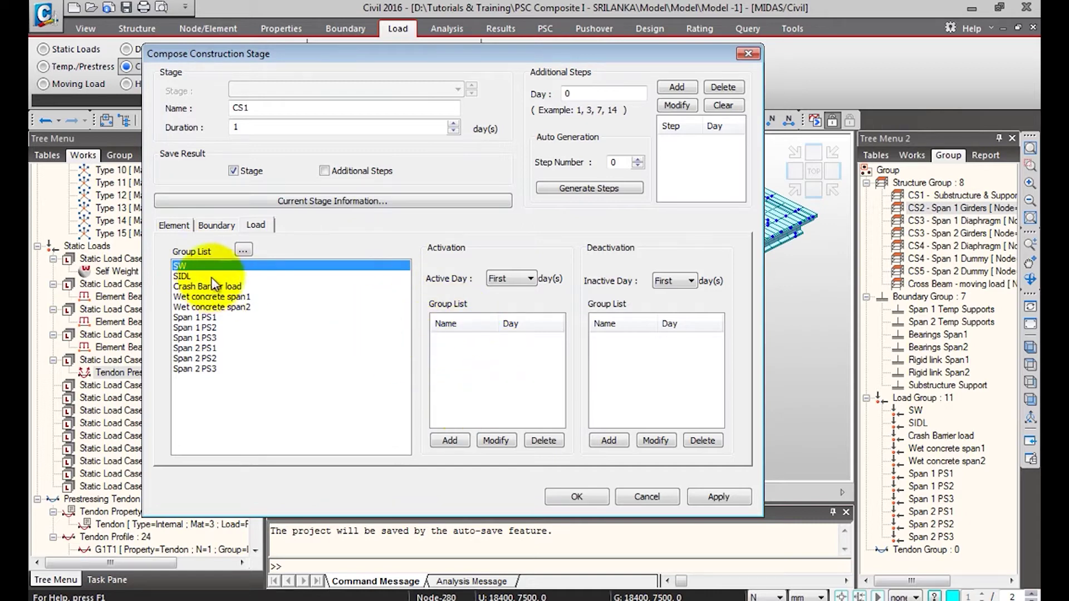
pyautogui.click(518, 279)
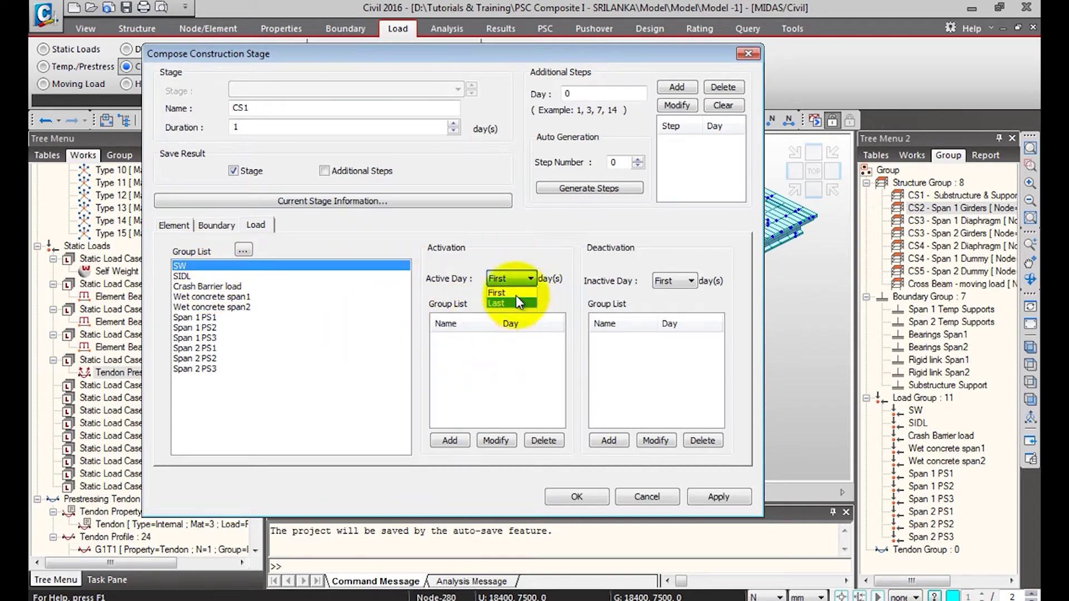
pyautogui.click(514, 292)
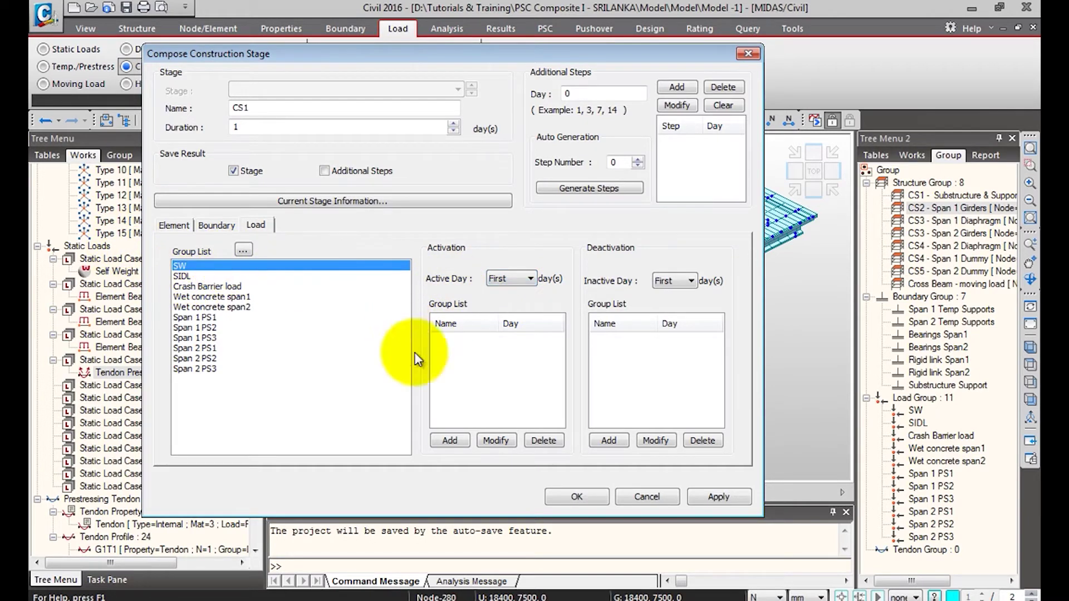
pyautogui.click(449, 441)
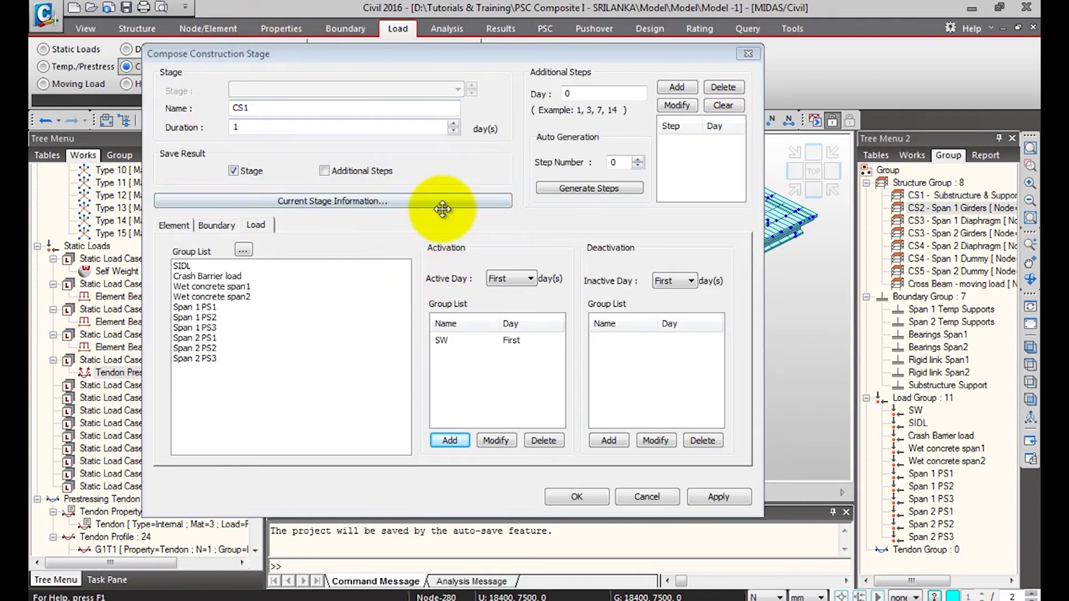
pyautogui.click(583, 497)
# Start a new stage named CS2 and activate the element group "CS2 - Span 1 Girders" with an age of 21 days.
pyautogui.click(546, 112)
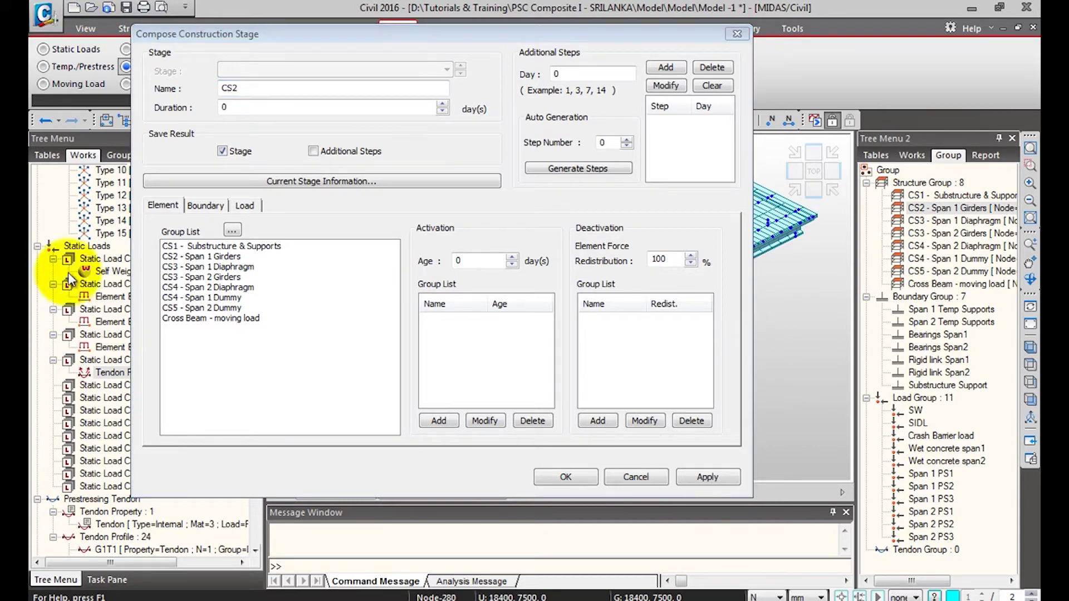
pyautogui.click(167, 233)
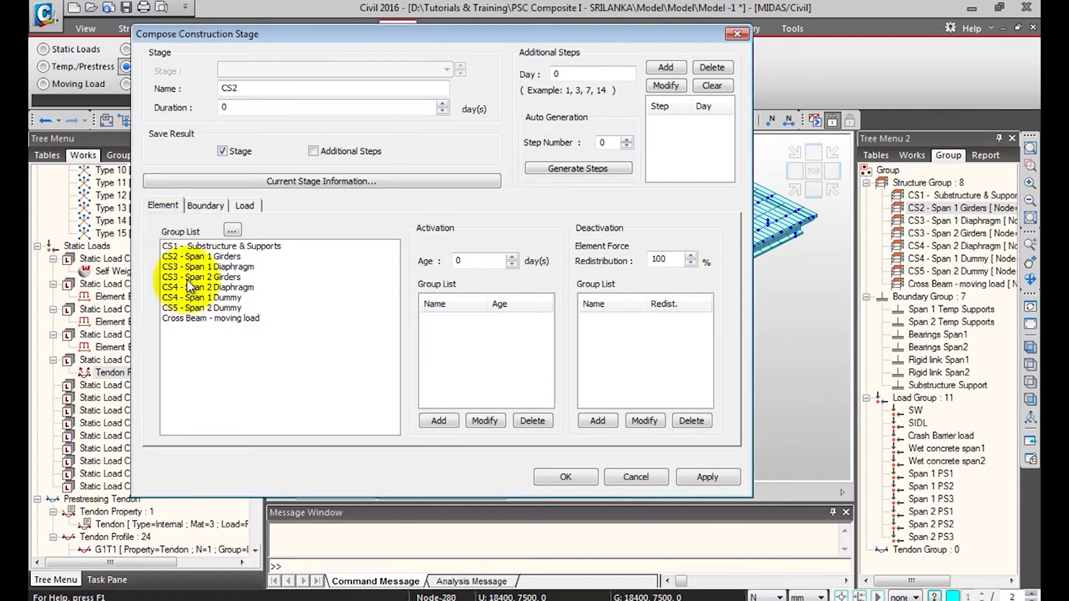
pyautogui.click(217, 257)
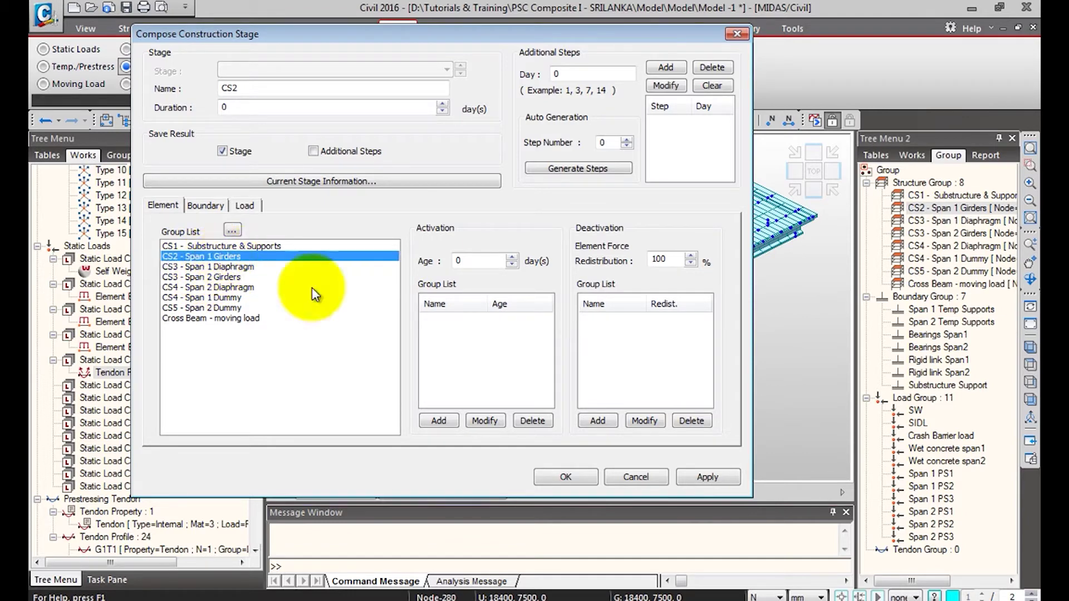
pyautogui.doubleClick(461, 260)
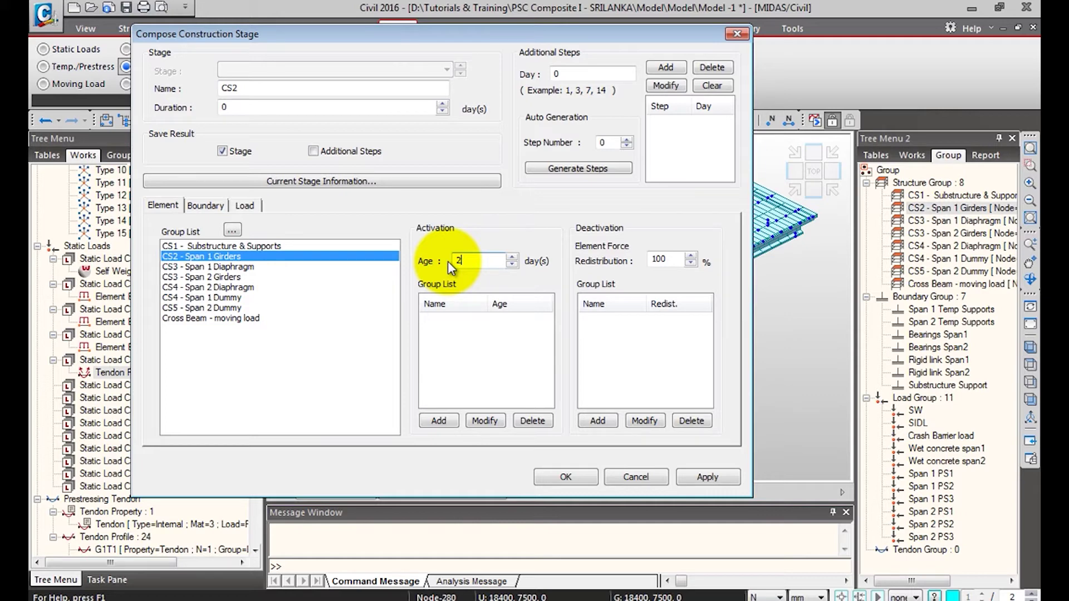
pyautogui.click(440, 421)
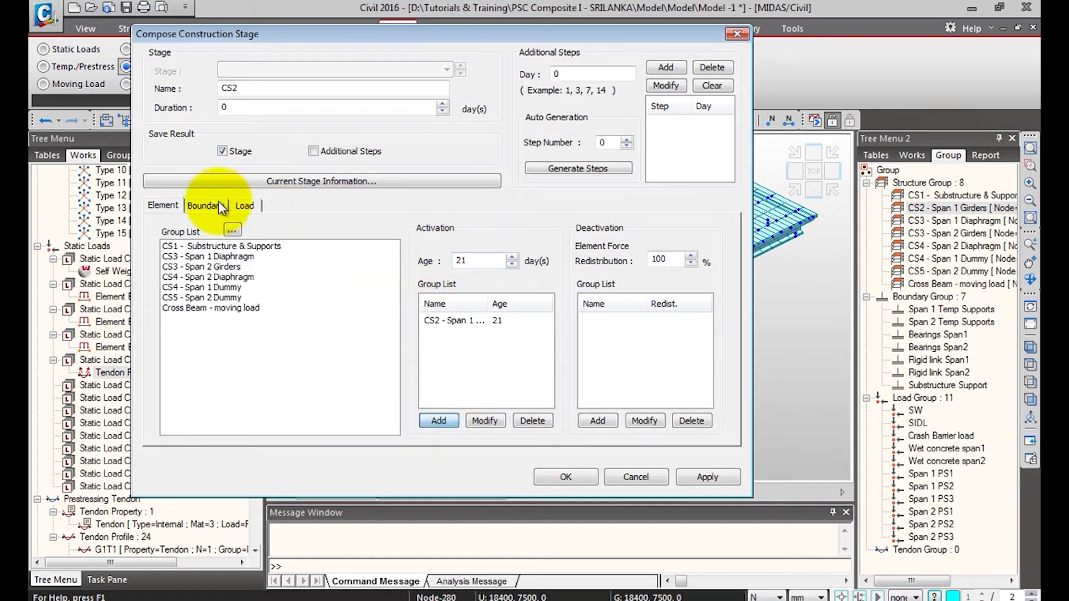
# Activate the Span 1 Temp Supports and Rigid link Span1 boundary groups in stage CS2 with the Deformed position.
pyautogui.click(211, 206)
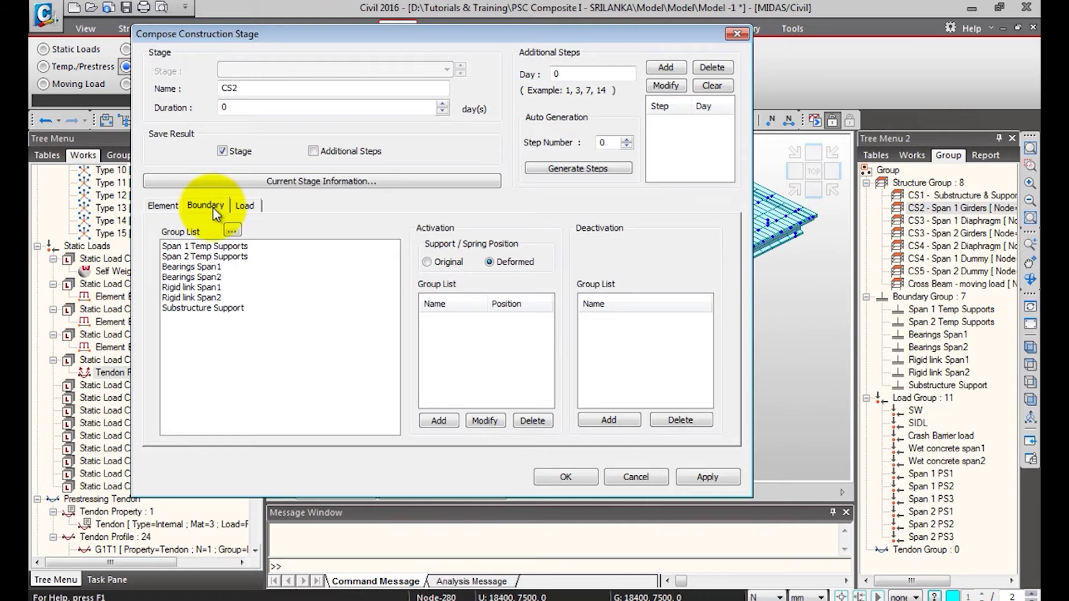
pyautogui.click(237, 246)
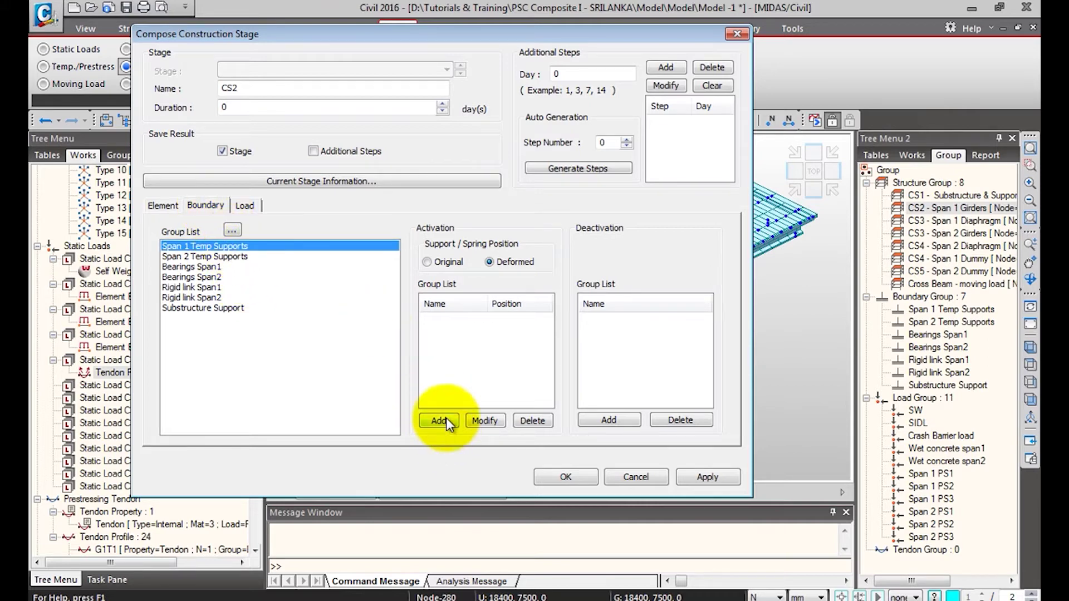
pyautogui.click(439, 421)
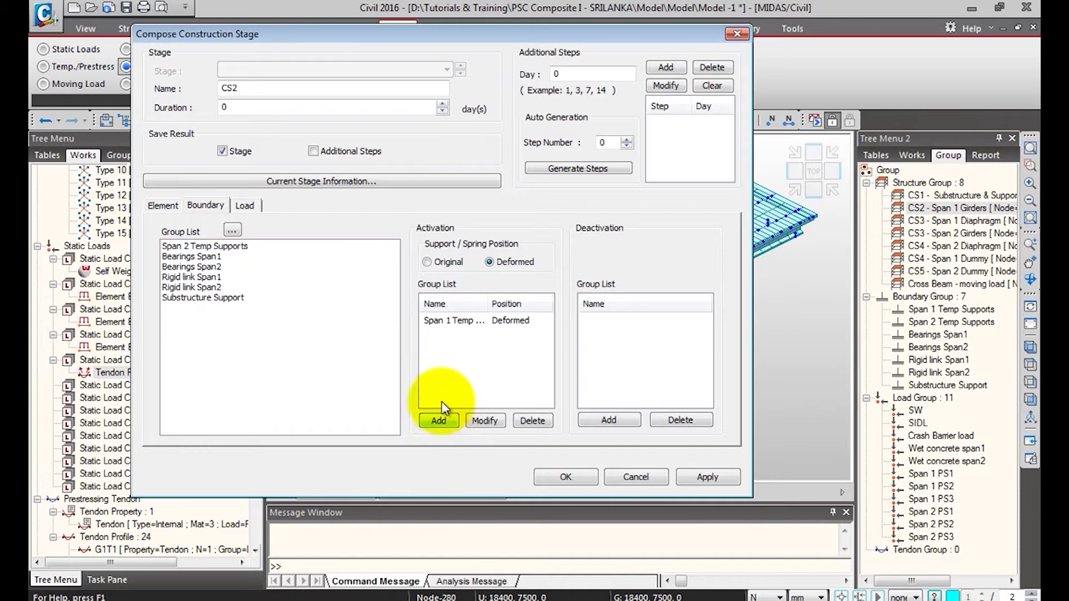
pyautogui.click(201, 276)
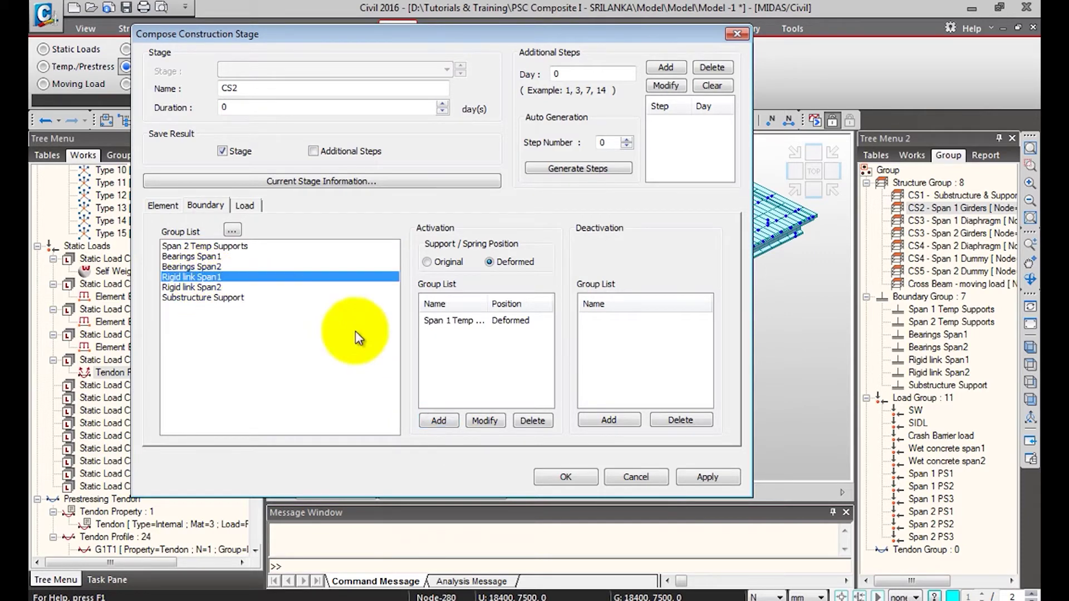
pyautogui.click(439, 421)
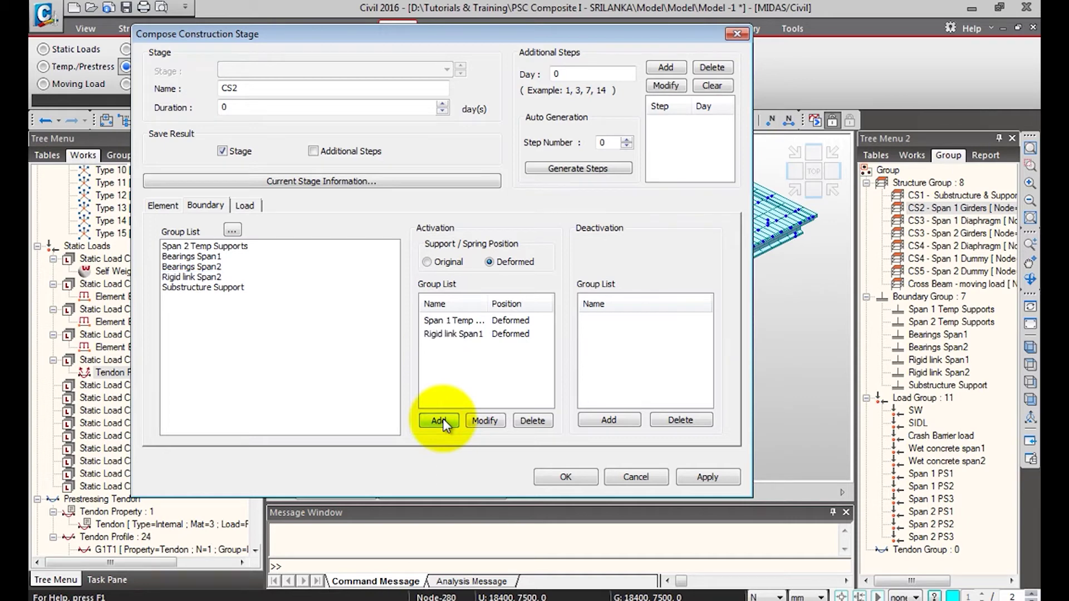
# Bring up the load settings of stage CS2 and set the stage duration to 21 days.
pyautogui.click(245, 205)
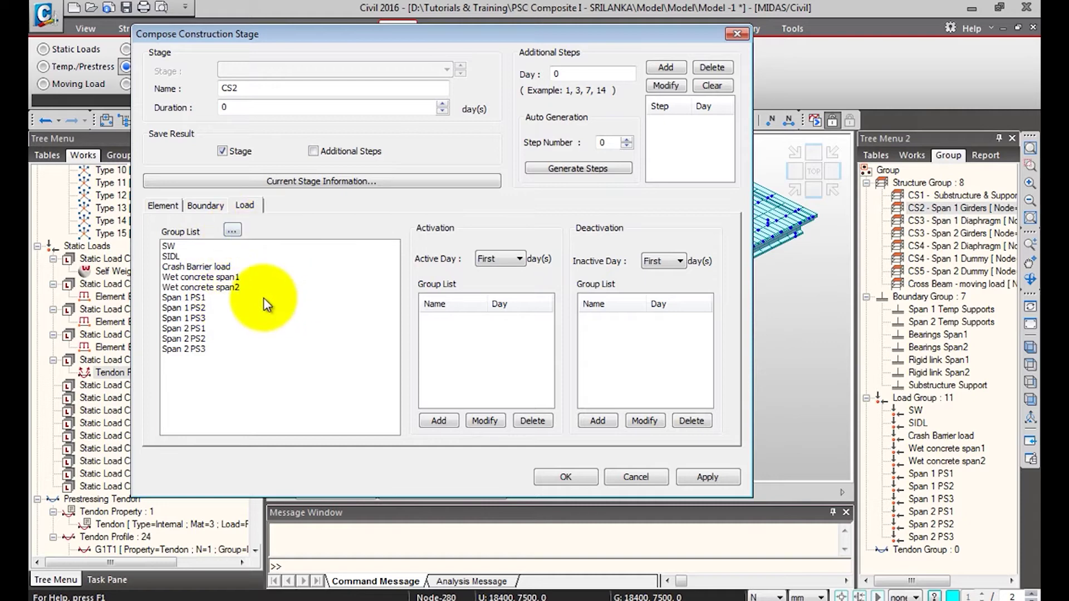
pyautogui.doubleClick(239, 110)
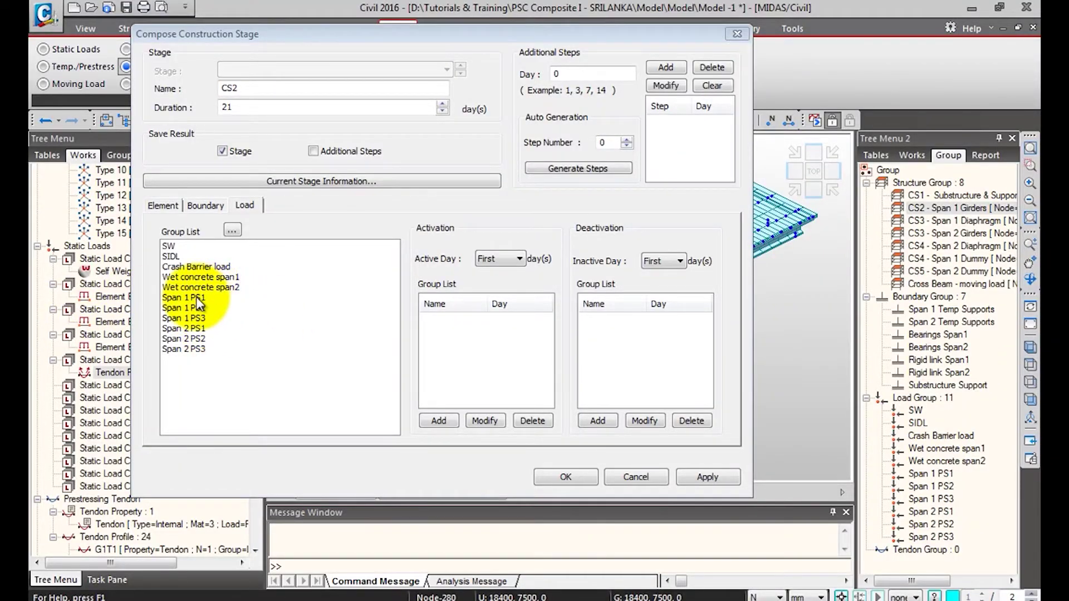
pyautogui.click(498, 259)
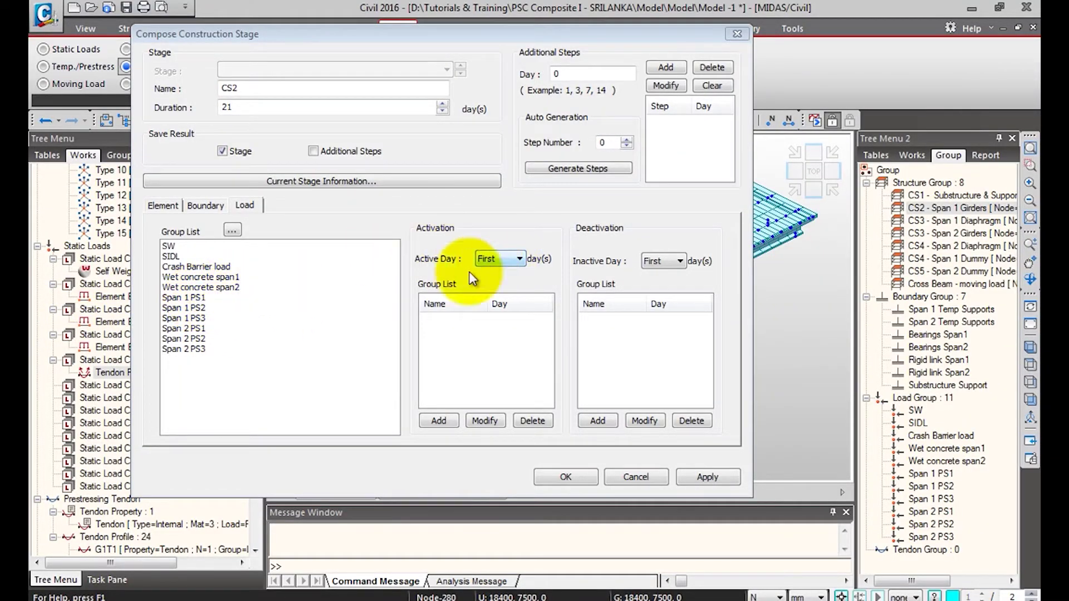
pyautogui.click(185, 297)
pyautogui.click(521, 259)
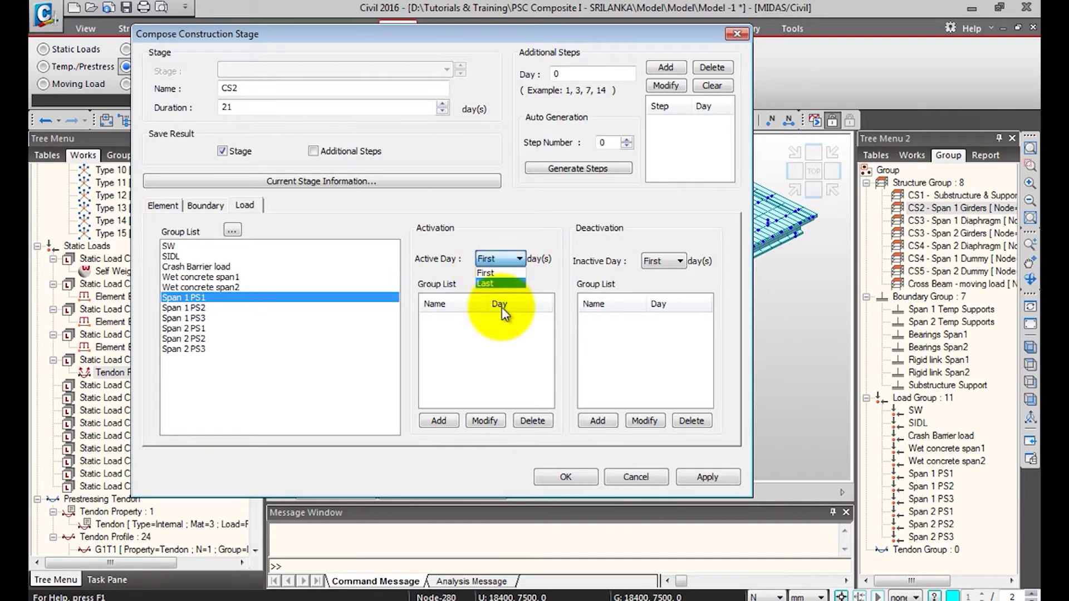
pyautogui.click(497, 259)
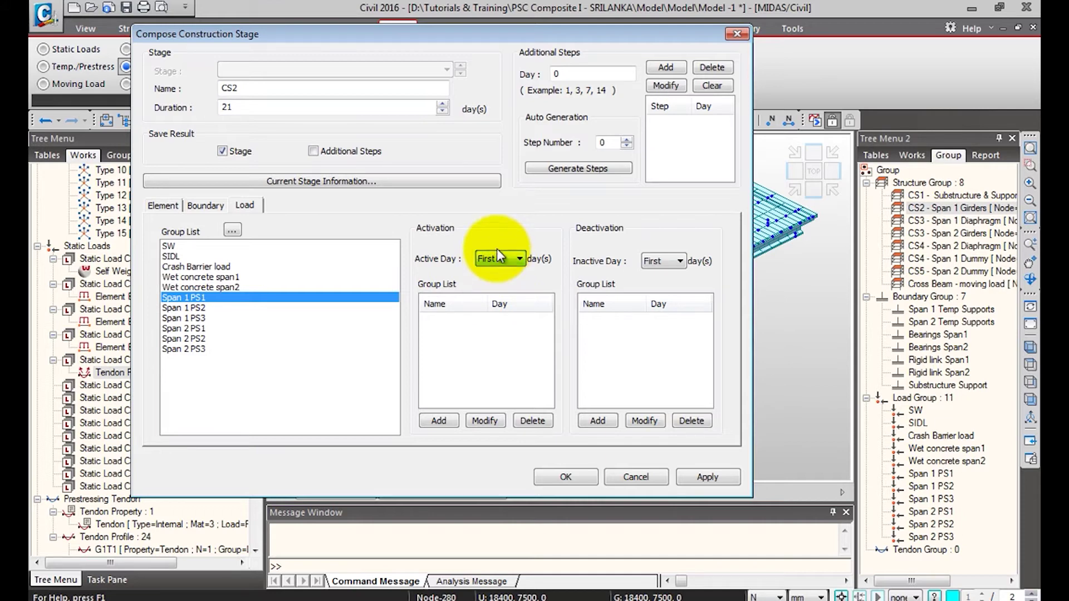
# Add additional steps to stage CS2 at days 0.3, 0.6 and 0.9.
pyautogui.doubleClick(564, 73)
pyautogui.click(566, 73)
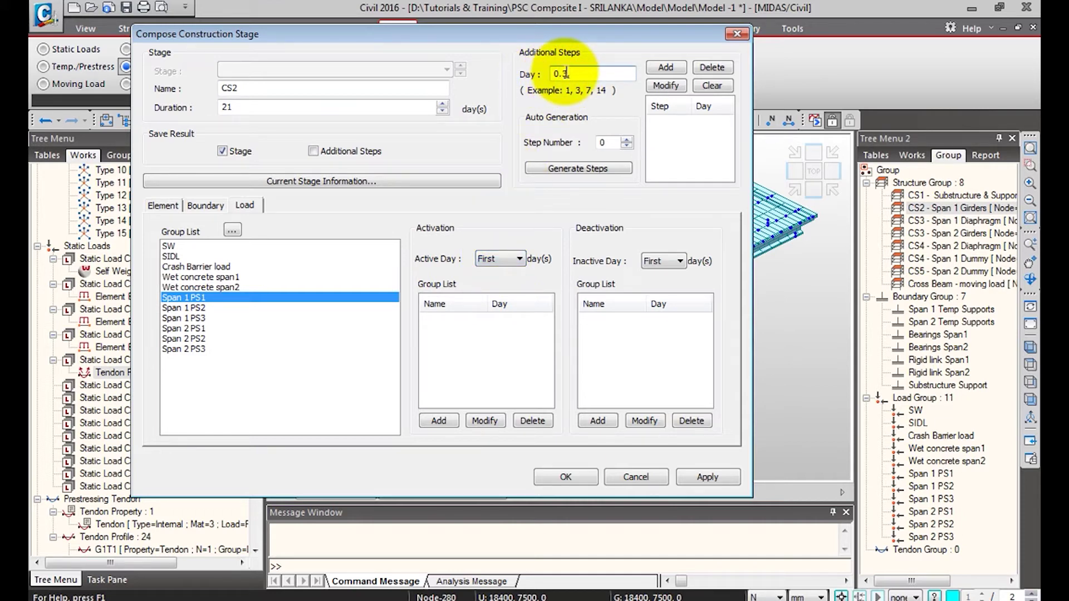
pyautogui.write('.3,0.6,0.9')
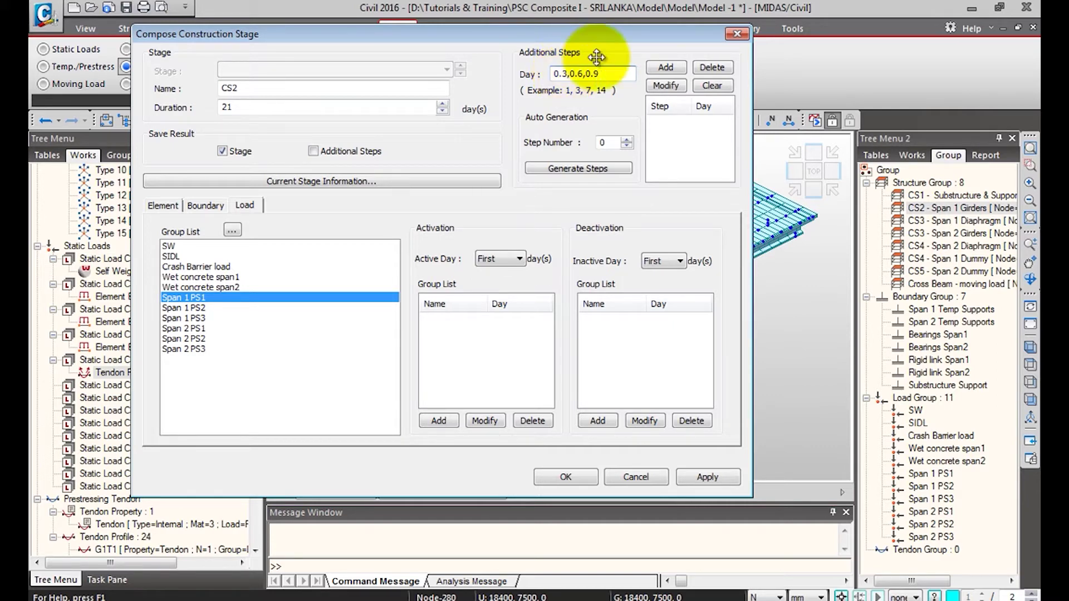
pyautogui.click(665, 69)
# Activate the Span 1 PS1 load group at day 0.3 of stage CS2.
pyautogui.click(509, 256)
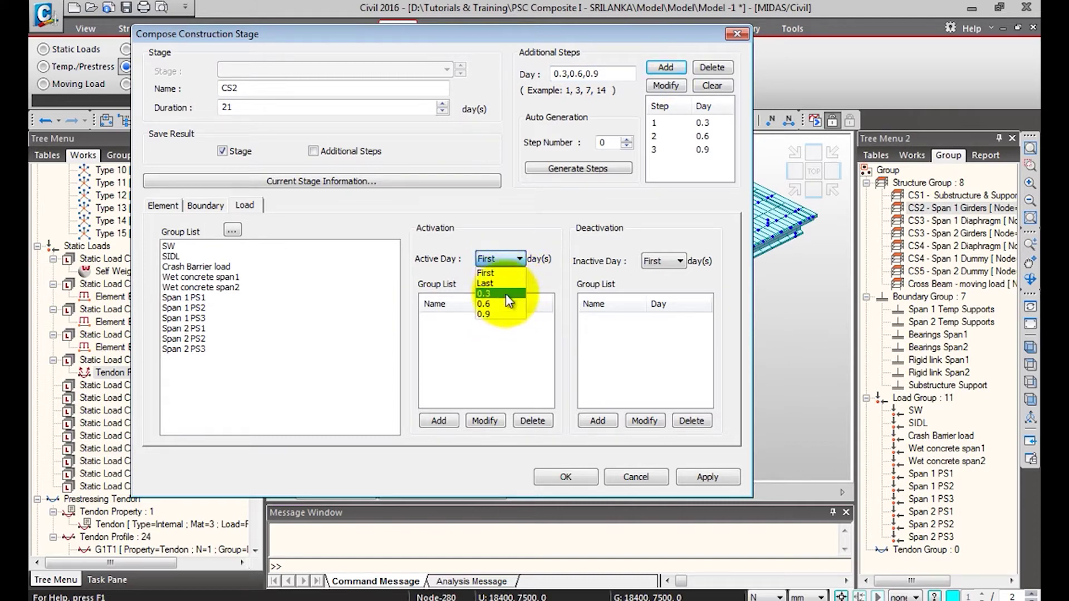
pyautogui.click(498, 272)
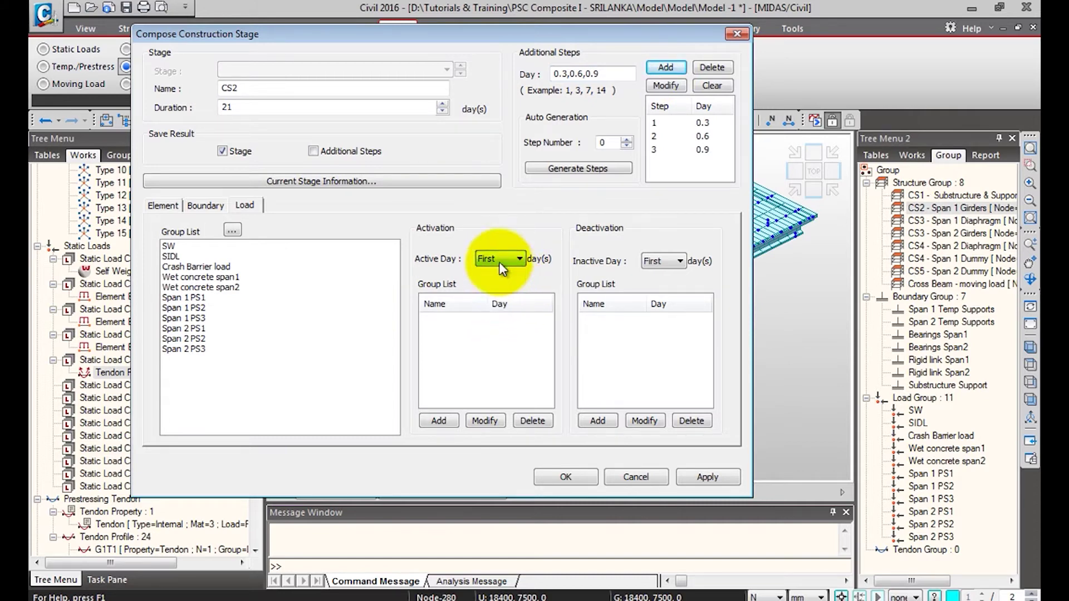
pyautogui.click(186, 298)
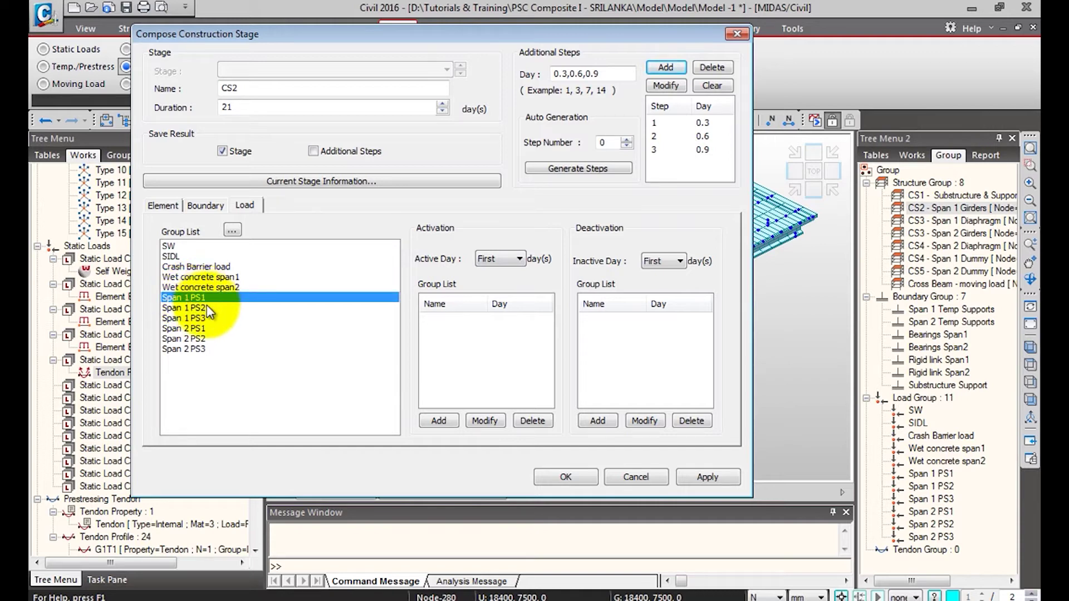
pyautogui.click(502, 256)
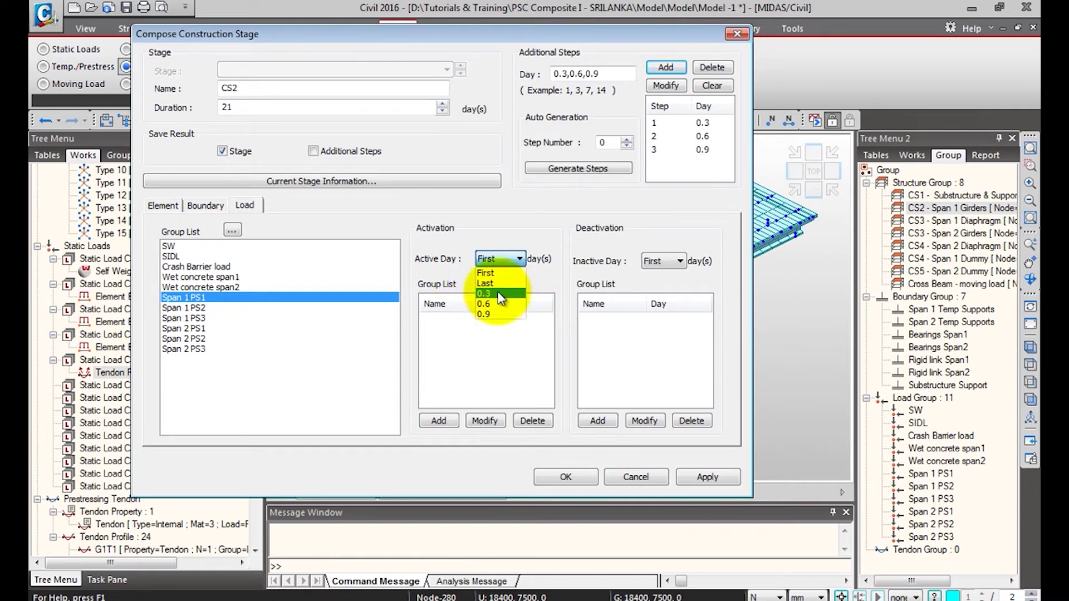
pyautogui.click(500, 294)
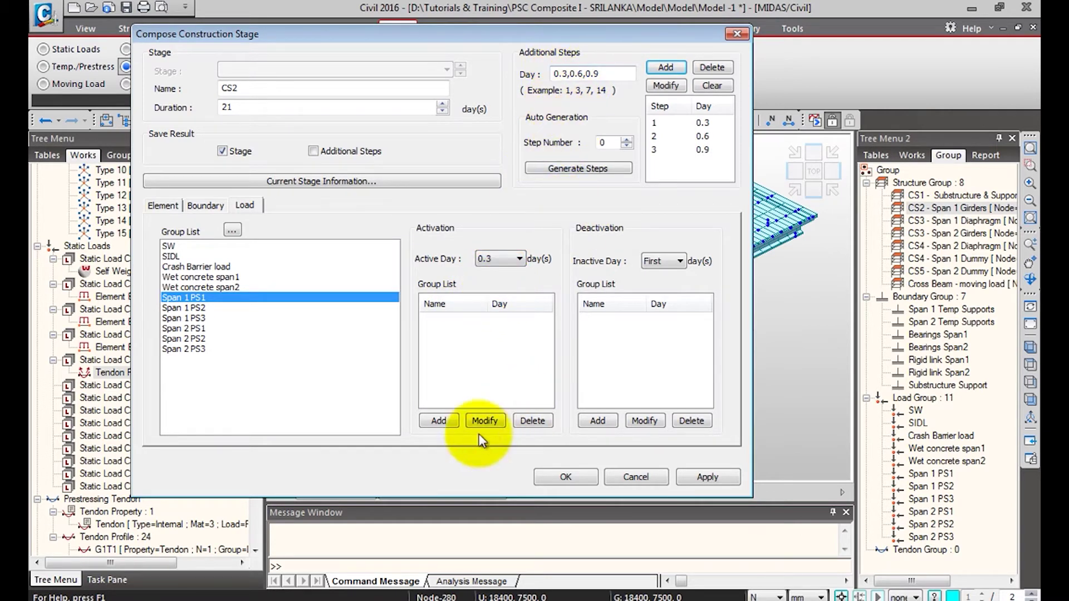
pyautogui.click(438, 421)
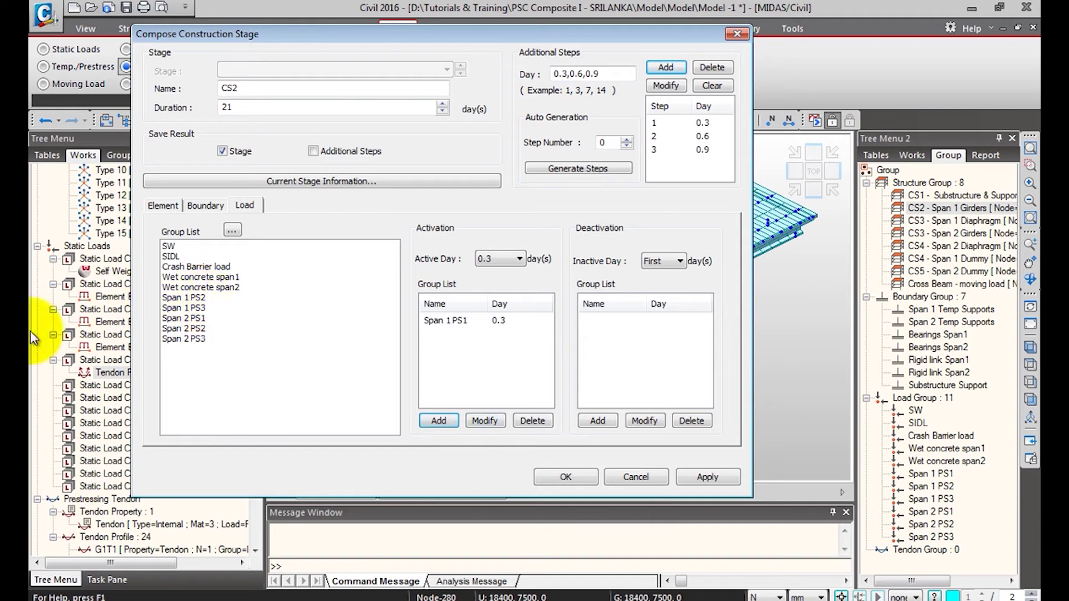
# Activate the Span 1 PS2 load group at day 0.6 of stage CS2.
pyautogui.click(196, 297)
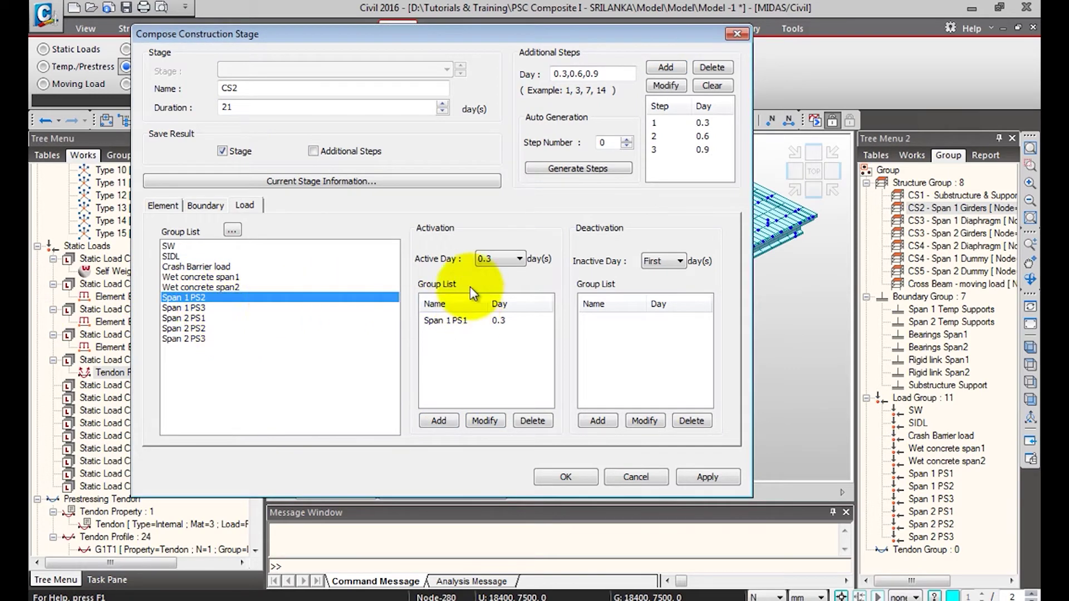
pyautogui.click(496, 259)
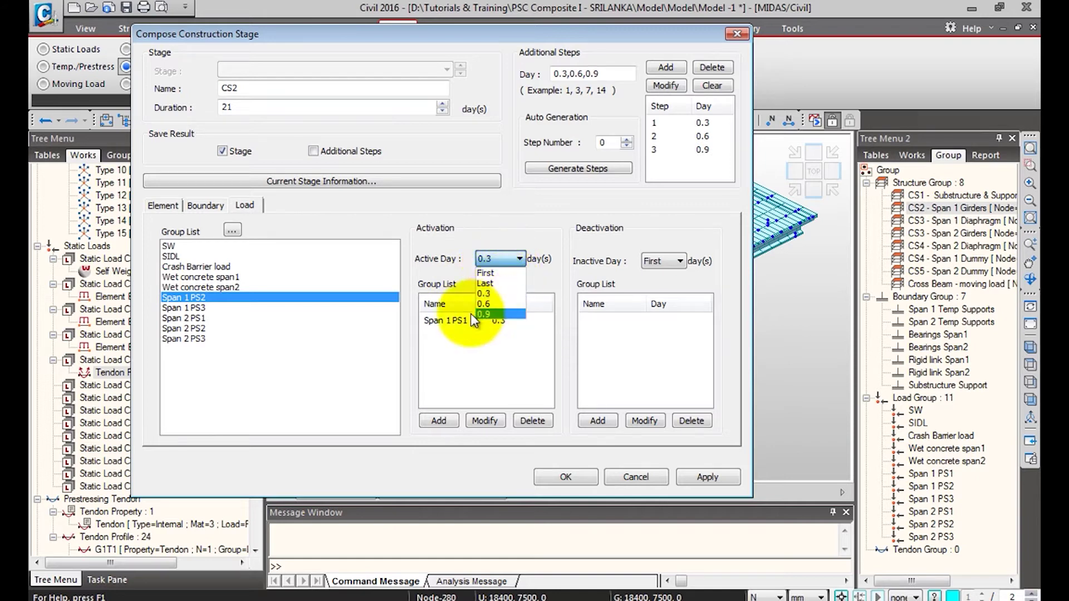
pyautogui.click(516, 303)
pyautogui.click(440, 422)
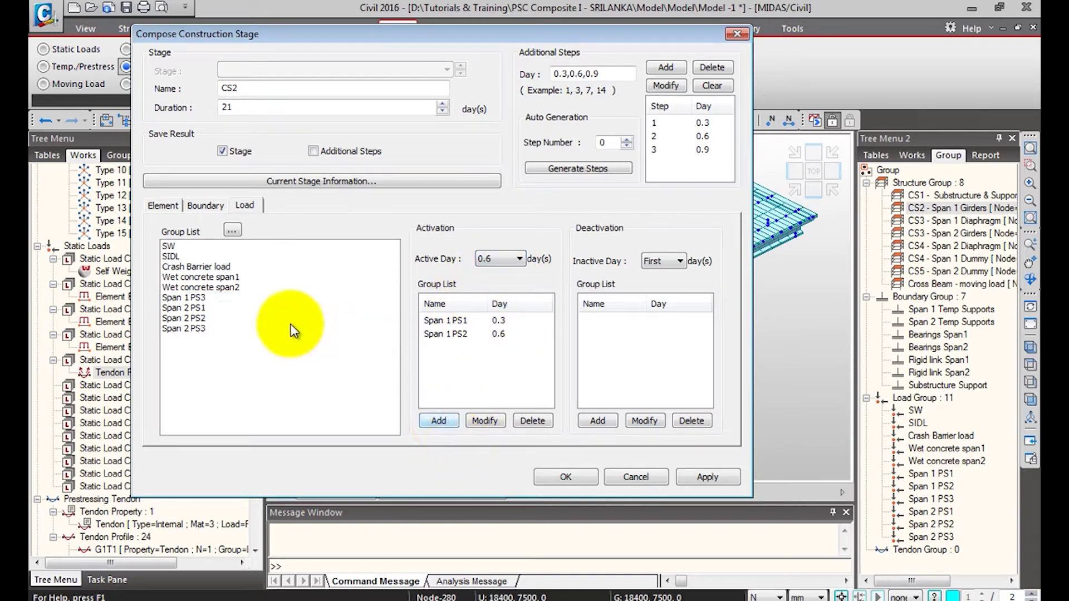
# Activate the Span 1 PS3 load group at day 0.9 and save stage CS2.
pyautogui.click(210, 299)
pyautogui.click(501, 259)
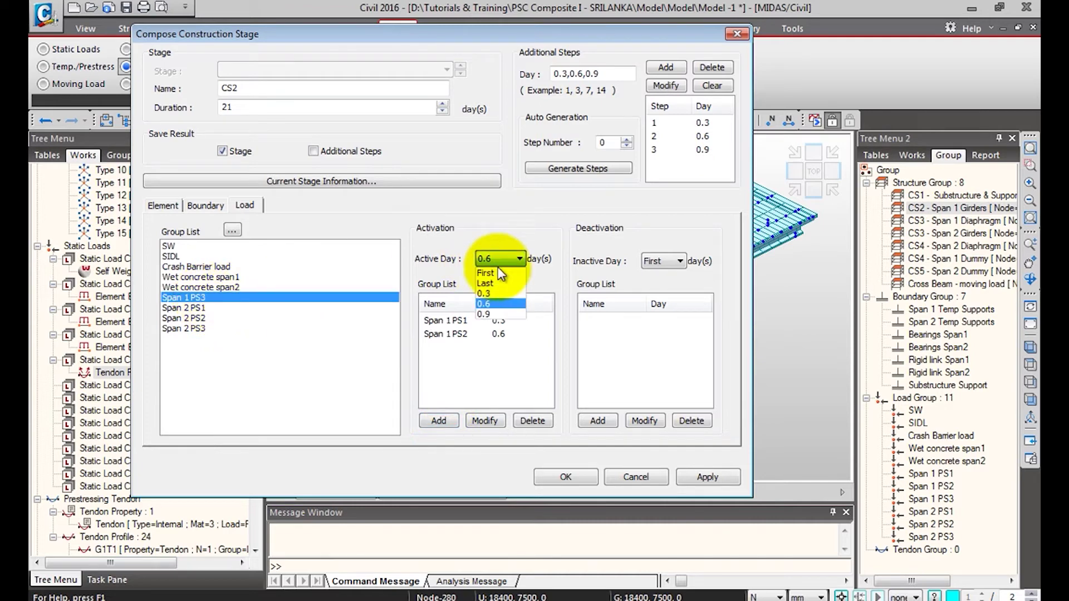
pyautogui.click(493, 309)
pyautogui.click(438, 422)
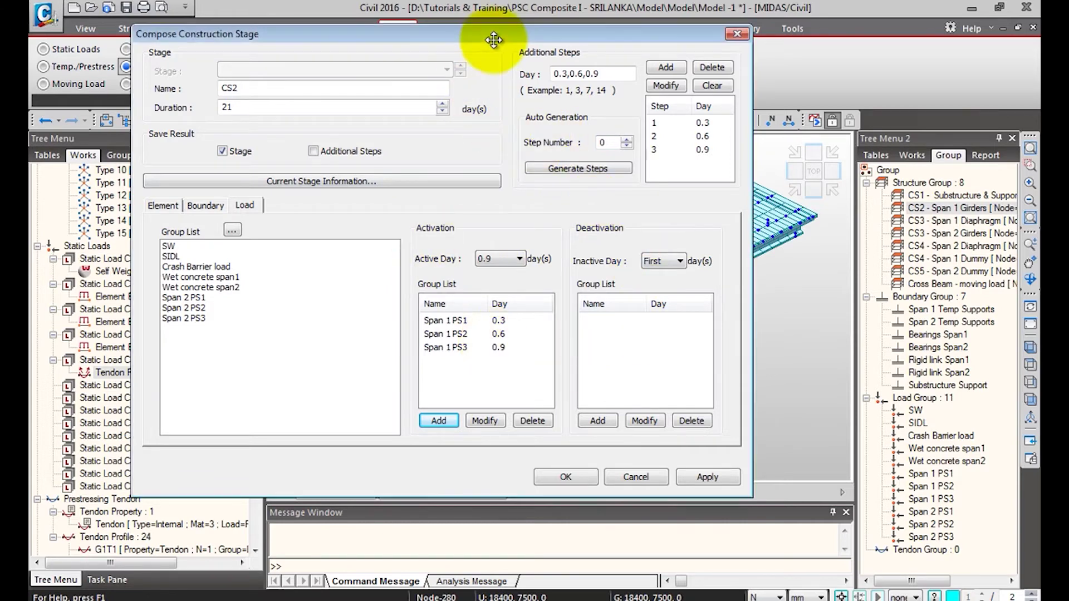
pyautogui.moveTo(482, 33); pyautogui.dragTo(476, 24)
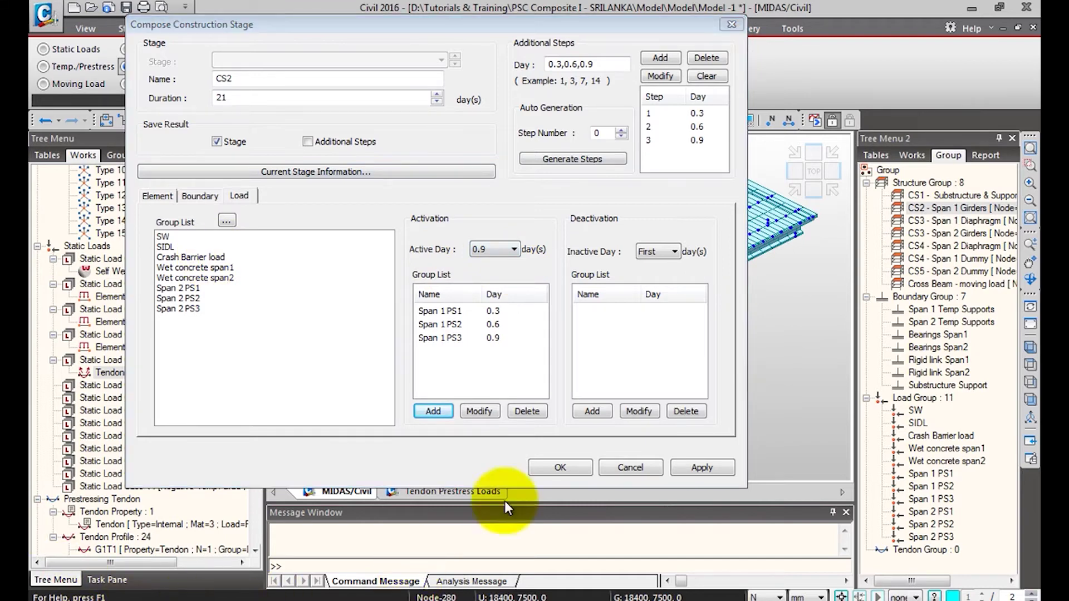
pyautogui.click(581, 465)
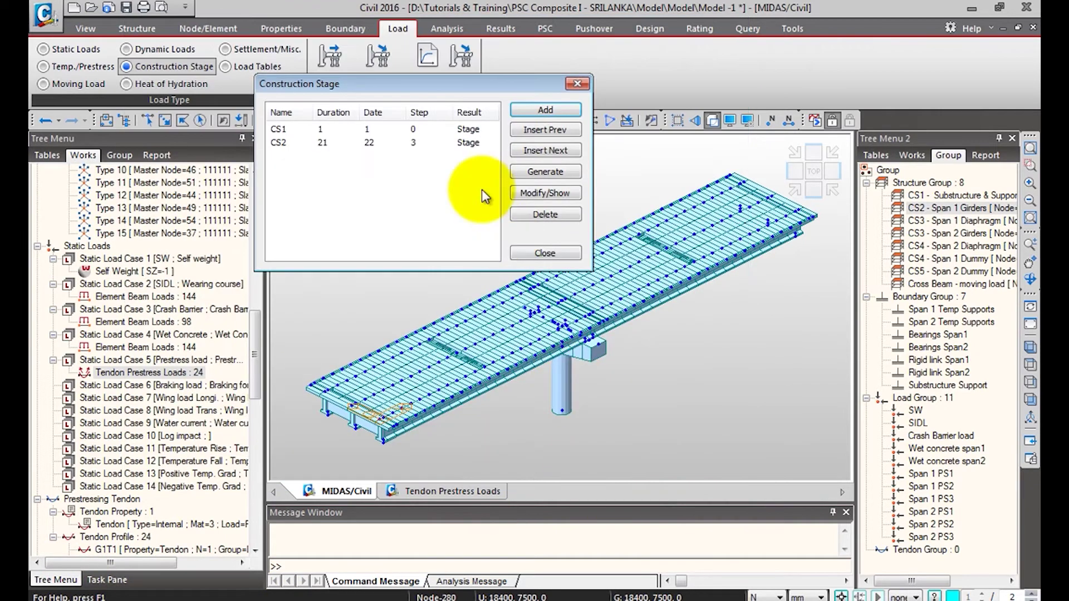
# Start a new stage named CS3 lasting 21 days and activate the element group "CS3 - Span 1 Diaphragm" with an age of 14 days.
pyautogui.moveTo(353, 90); pyautogui.dragTo(289, 95)
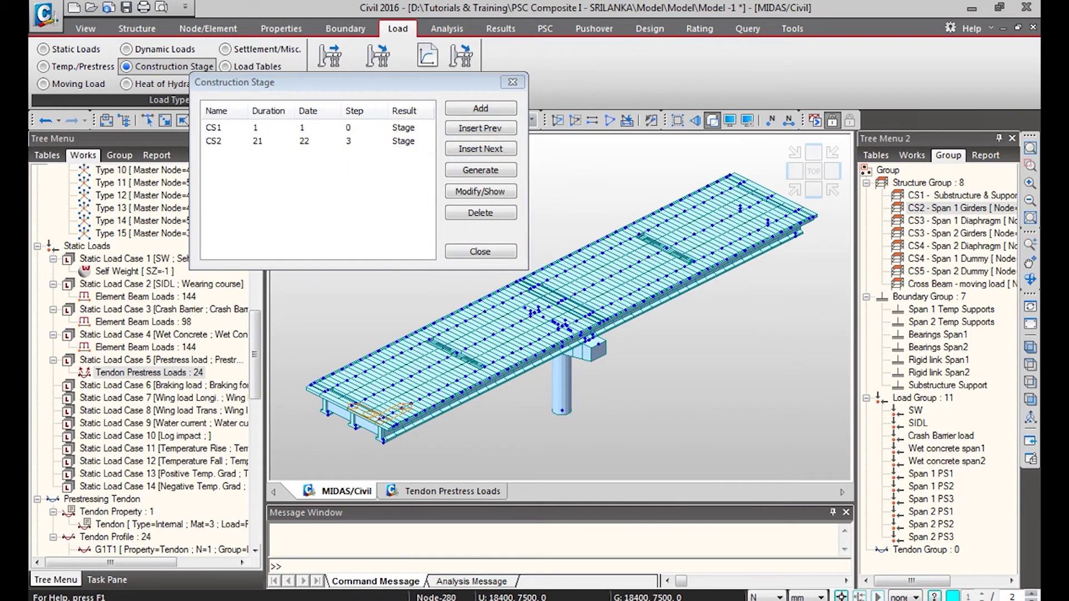
pyautogui.click(447, 113)
pyautogui.press('Tab')
pyautogui.write('21')
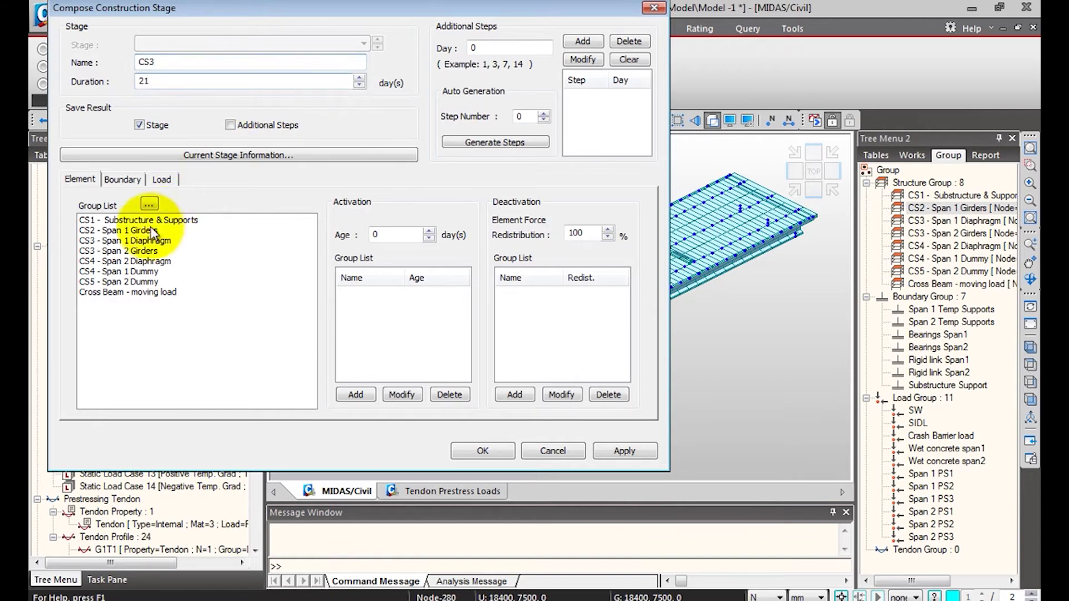
pyautogui.click(156, 241)
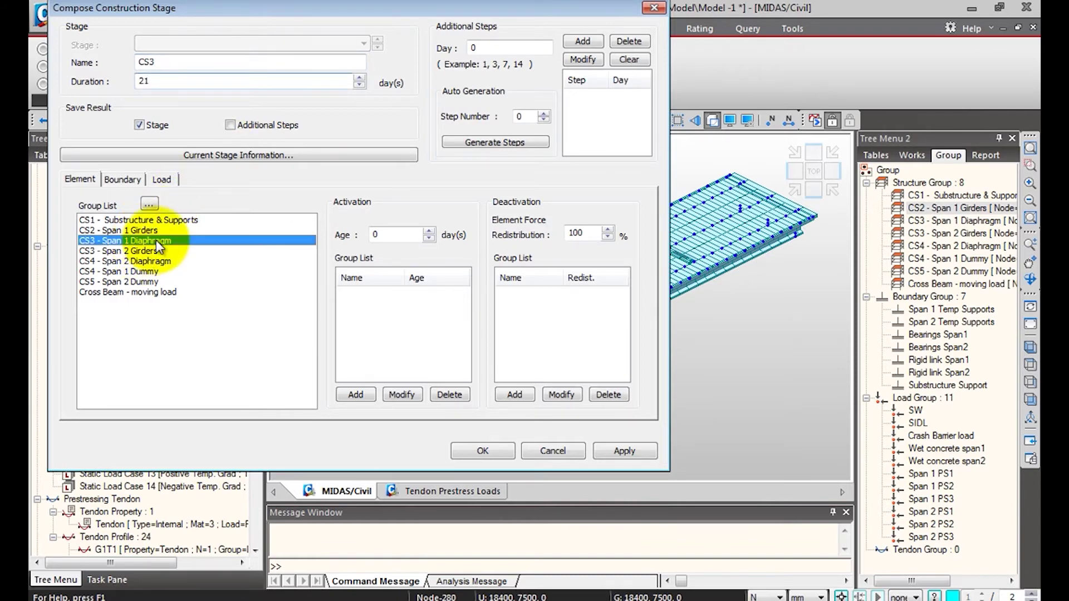
pyautogui.click(356, 232)
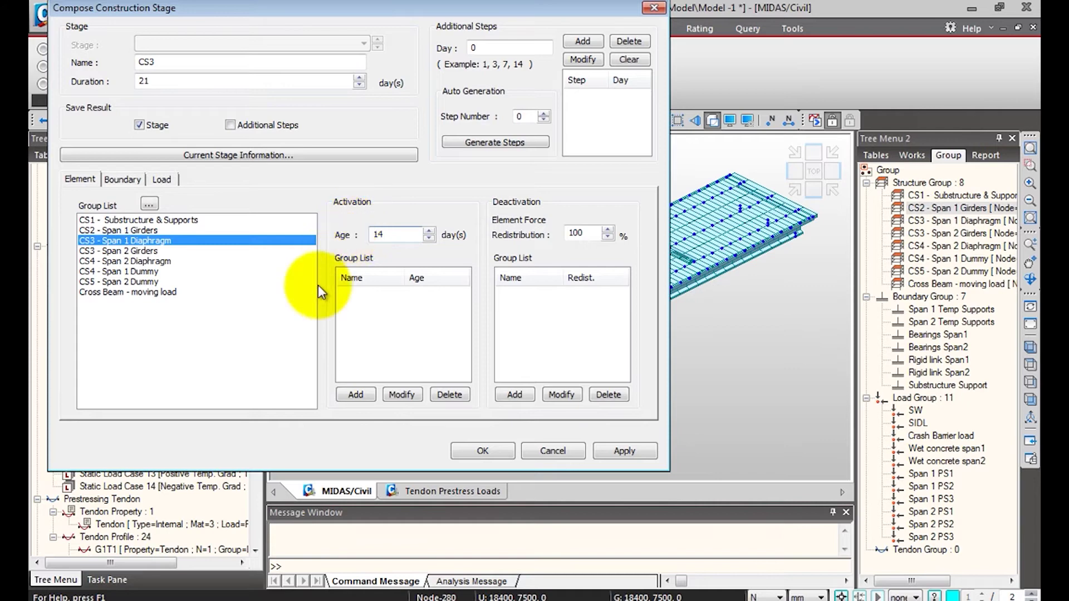
pyautogui.click(366, 394)
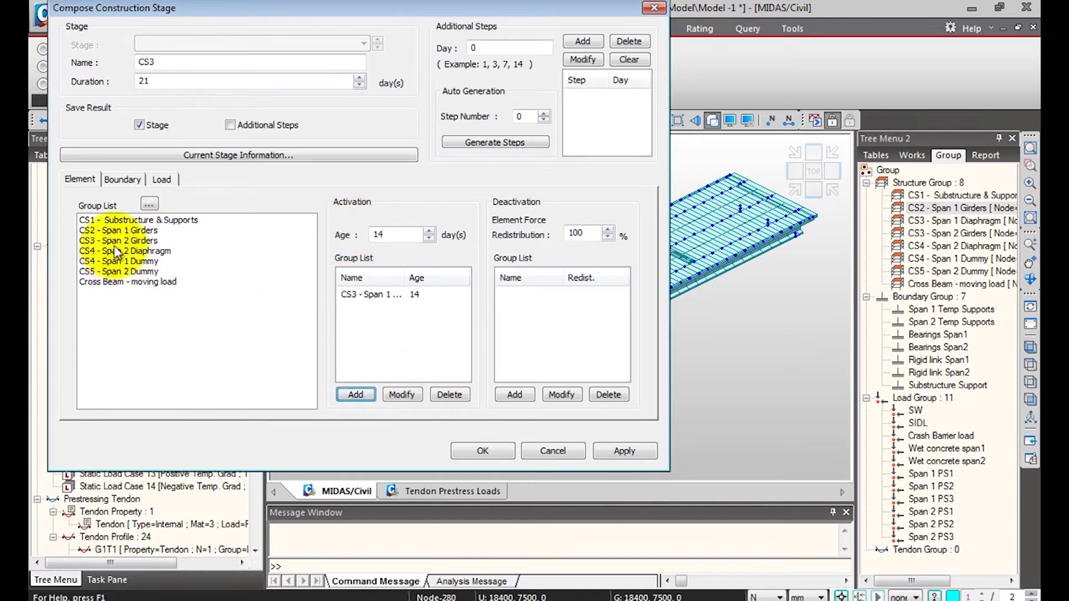
# Activate the element group "CS3 - Span 2 Girders" in stage CS3 with an age of 21 days.
pyautogui.click(287, 240)
pyautogui.click(360, 232)
pyautogui.write('21')
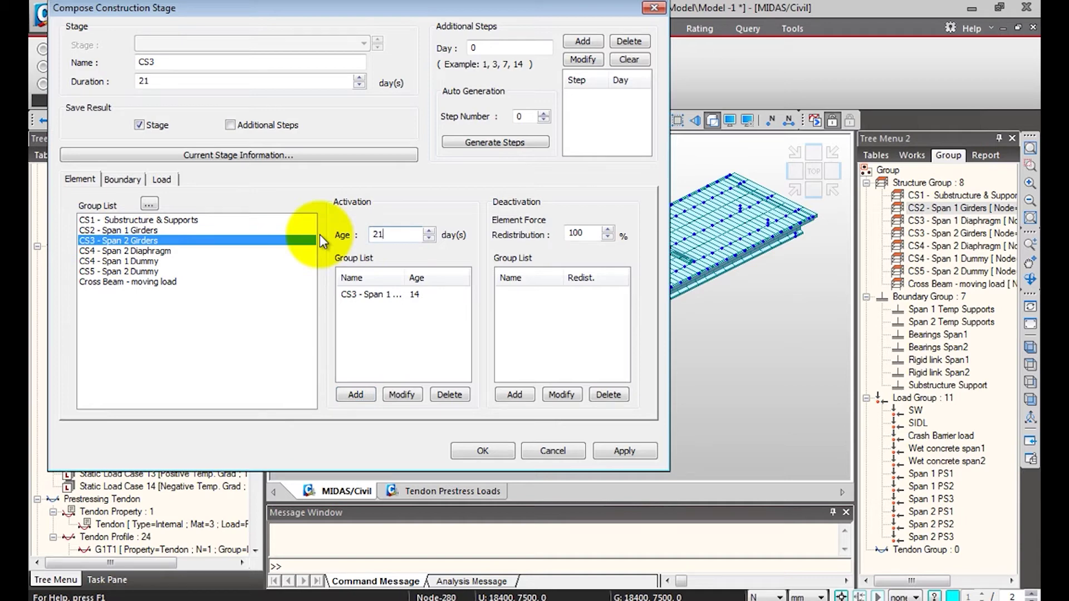
pyautogui.click(357, 399)
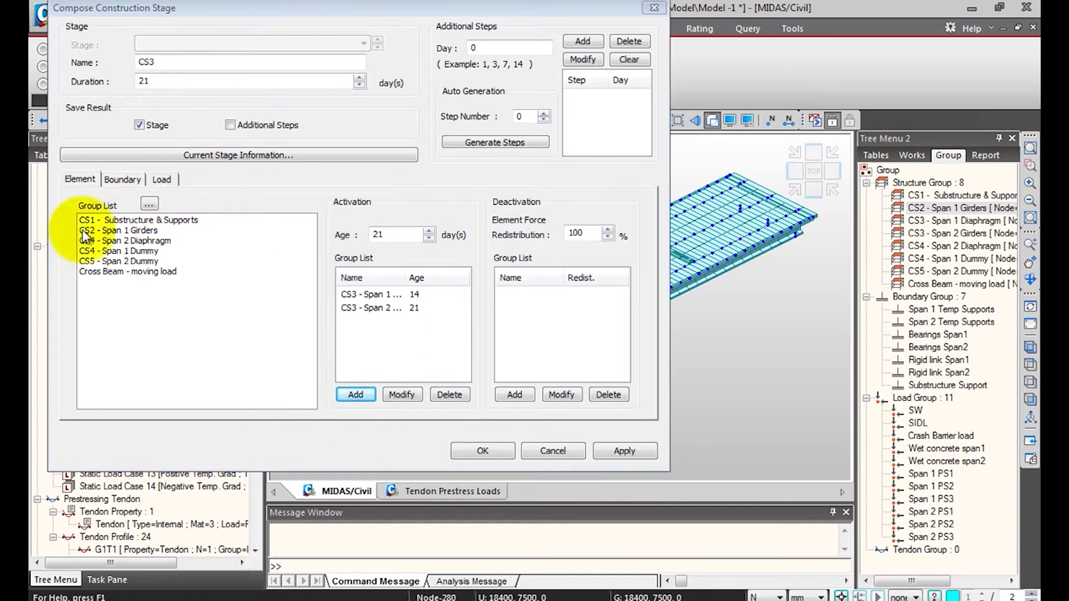
# Deactivate the Span 1 Temp Supports boundary group in stage CS3 and activate Bearings Span1 with the Deformed position.
pyautogui.click(122, 179)
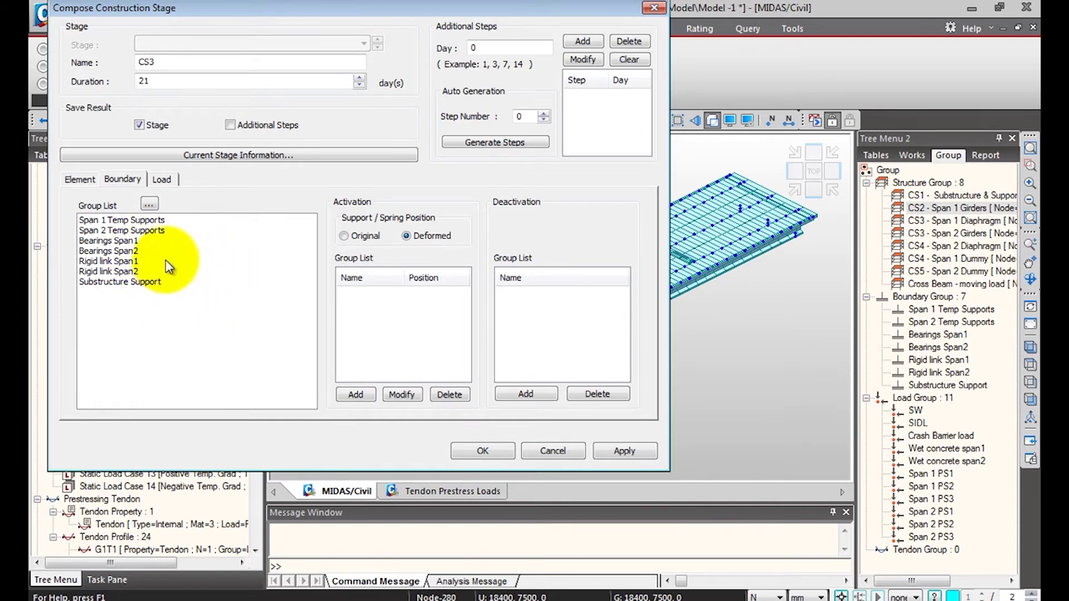
pyautogui.click(139, 221)
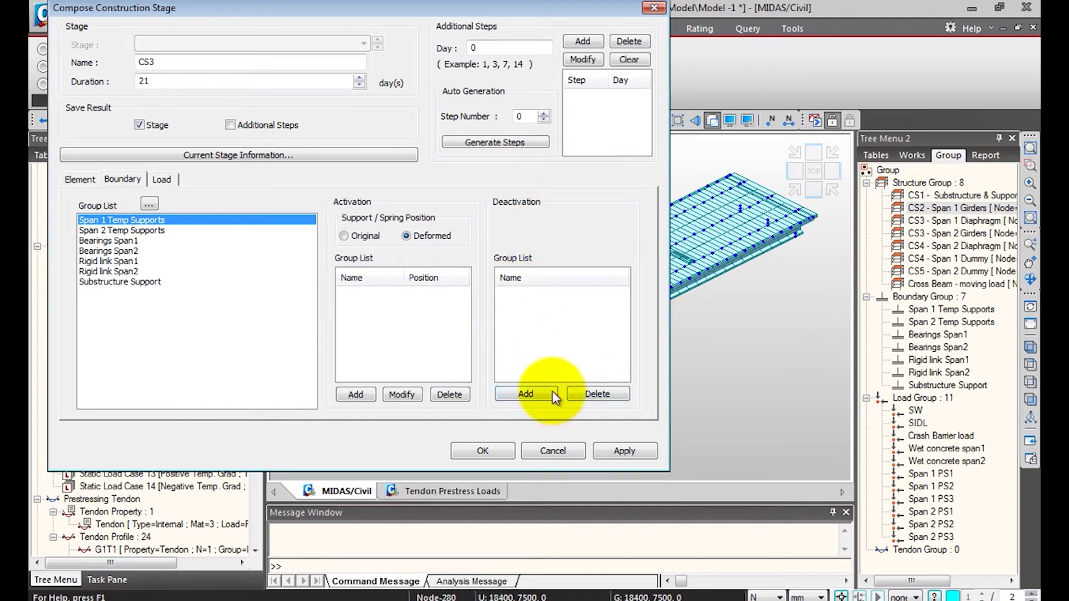
pyautogui.click(530, 396)
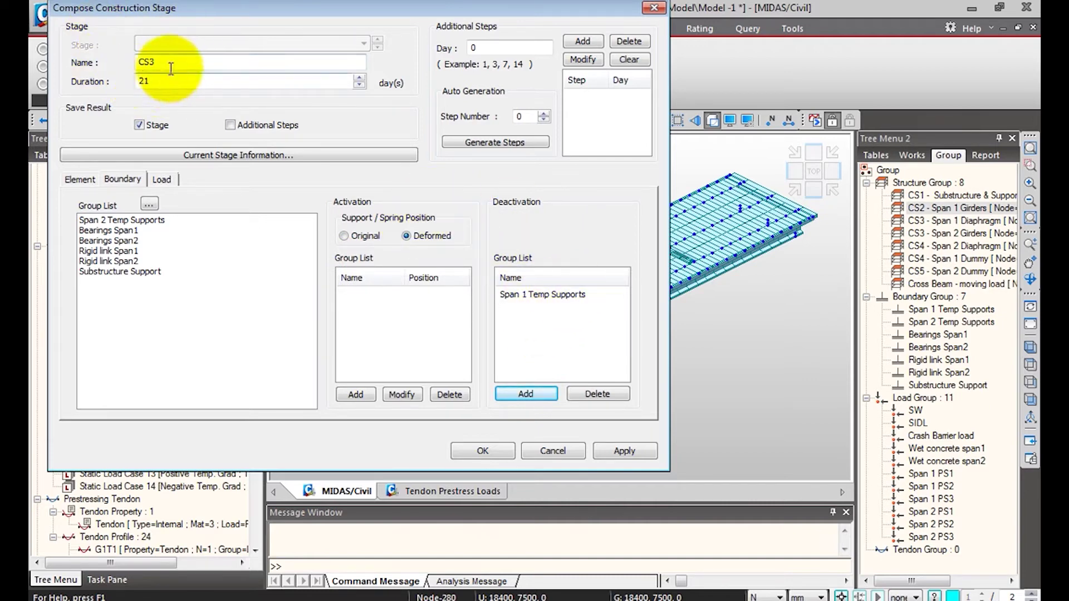
pyautogui.click(139, 230)
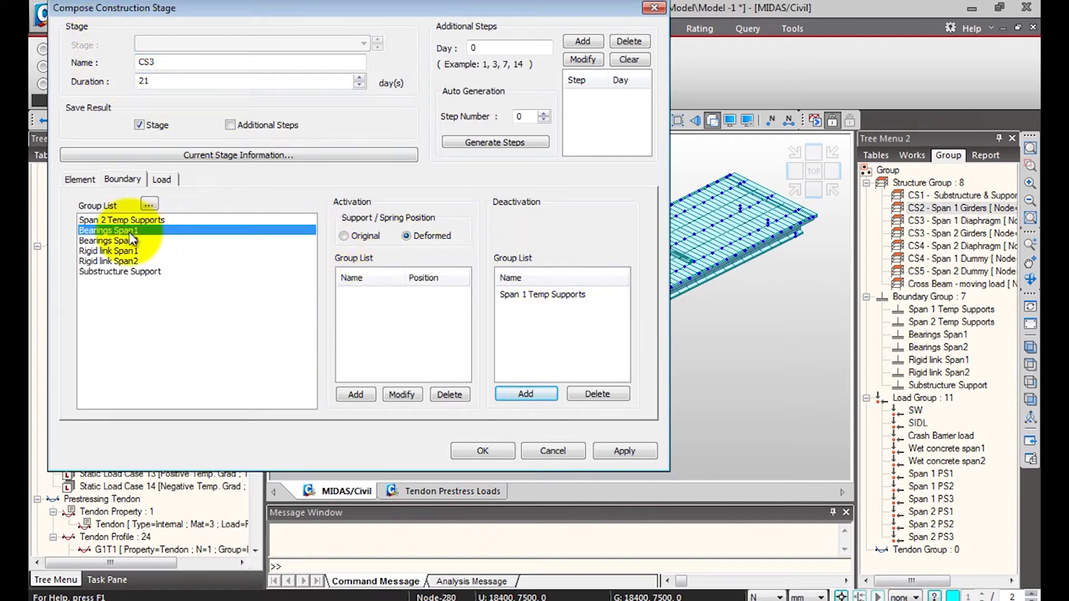
pyautogui.click(355, 393)
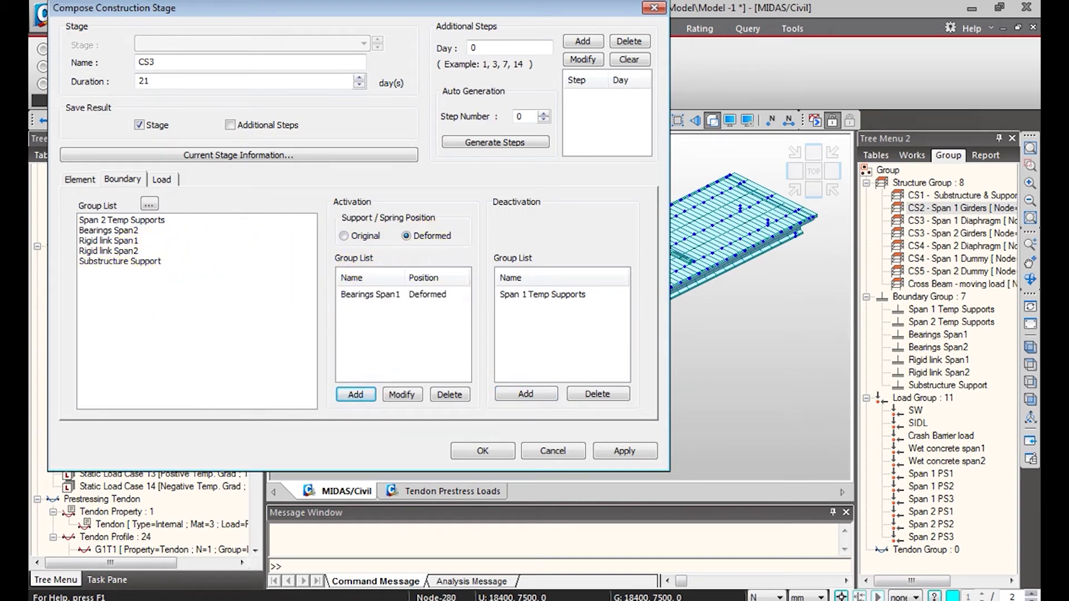
# Activate the Span 2 Temp Supports and Rigid link Span2 boundary groups in stage CS3 with the Deformed position.
pyautogui.click(142, 222)
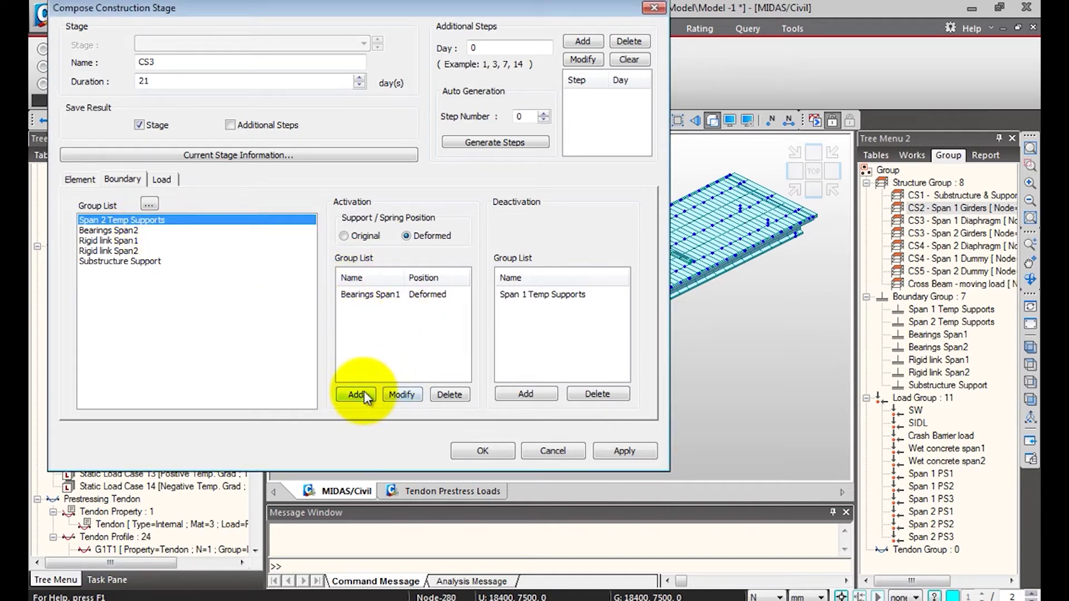
pyautogui.click(356, 395)
pyautogui.click(137, 240)
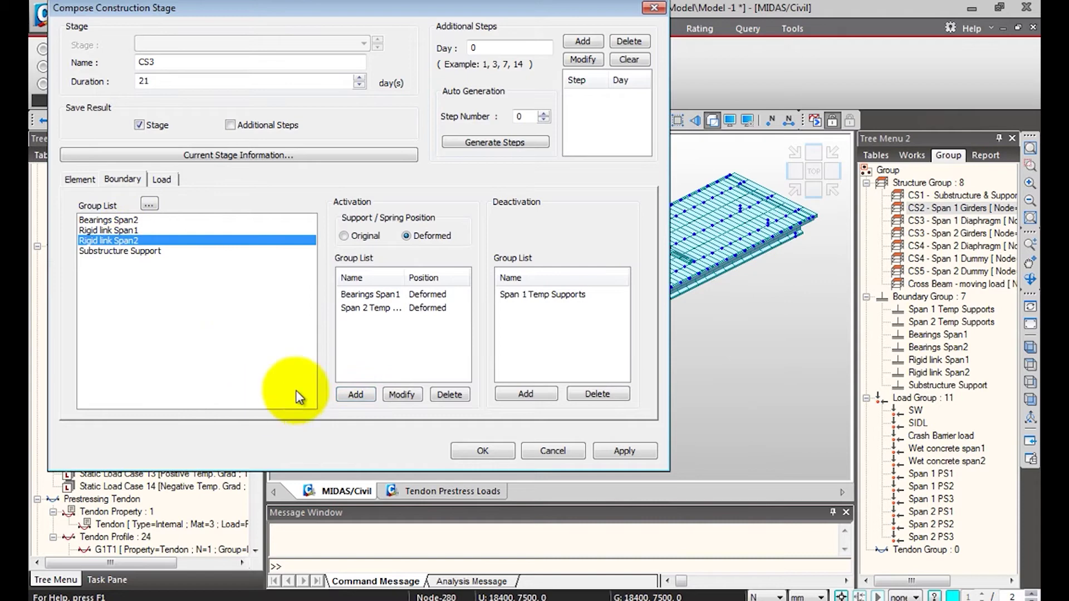
pyautogui.click(348, 396)
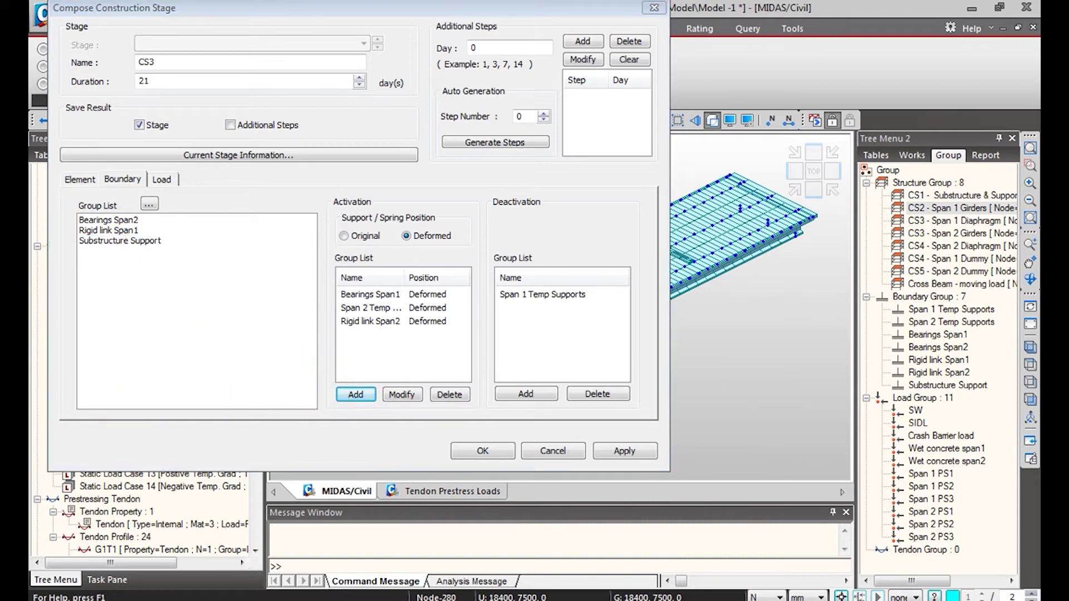
# Add an additional step at day 14 to stage CS3 for its load activation.
pyautogui.click(161, 178)
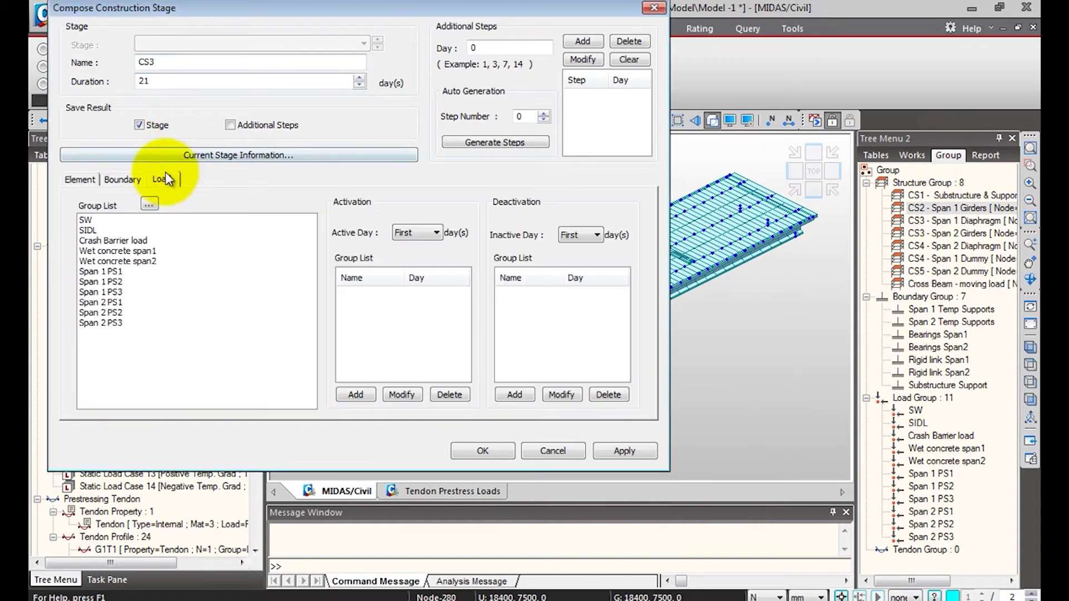
pyautogui.click(178, 250)
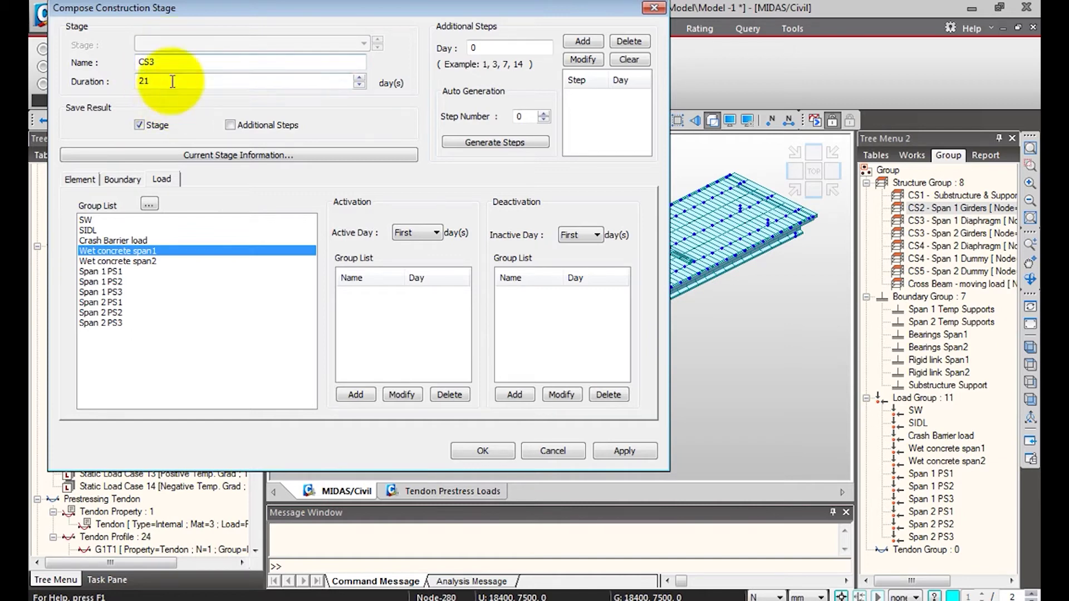
pyautogui.doubleClick(504, 47)
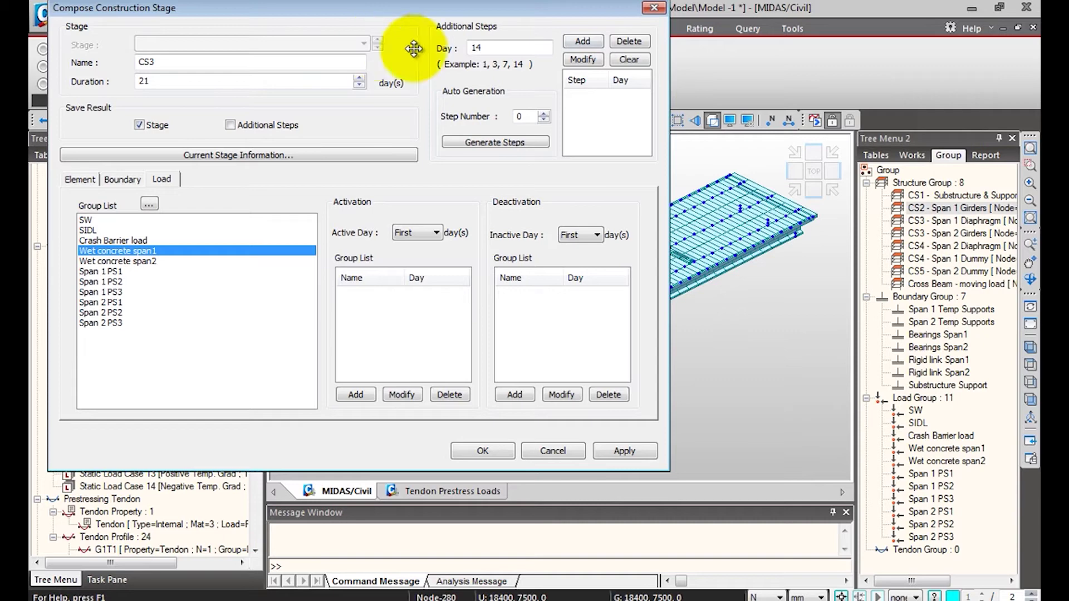
pyautogui.click(581, 41)
# Activate the Wet concrete span1 load group at day 14 of stage CS3.
pyautogui.click(129, 251)
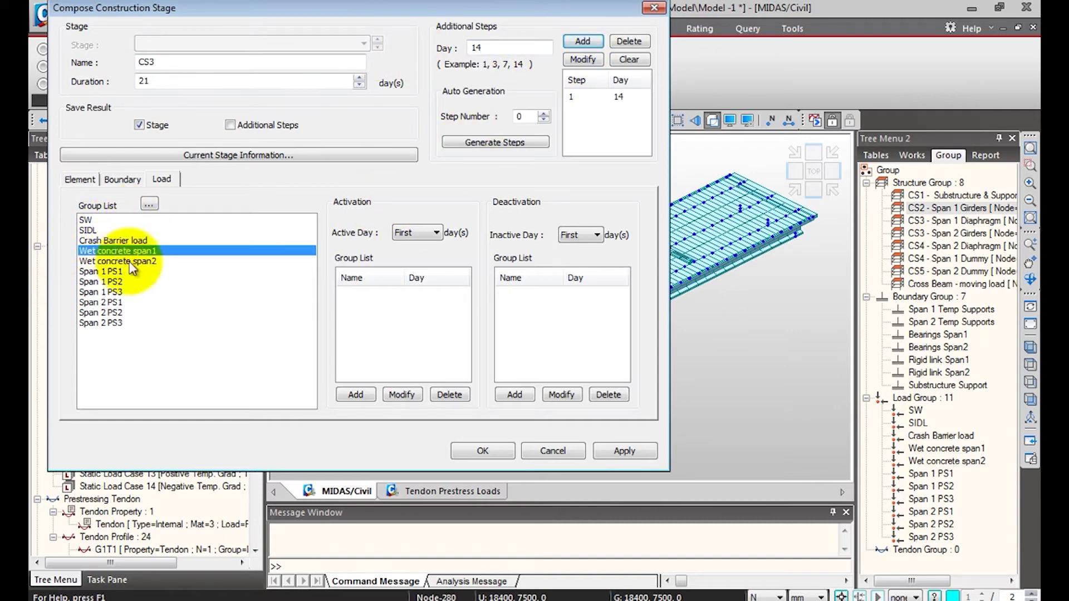
pyautogui.click(412, 233)
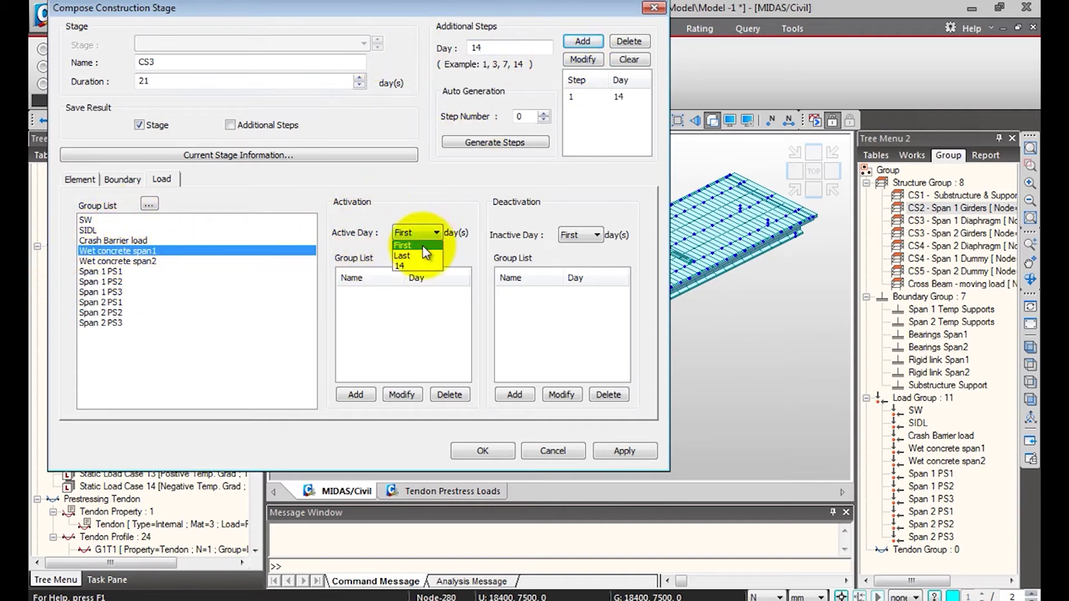
pyautogui.click(408, 268)
pyautogui.click(356, 394)
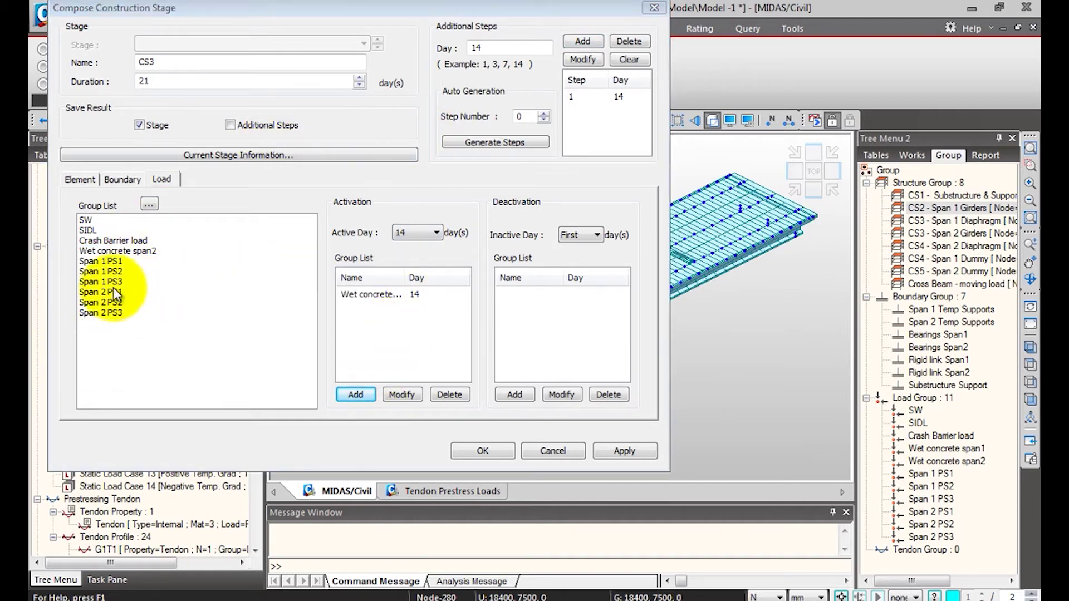
# Add additional steps at days 0.3, 0.6 and 0.9 to stage CS3.
pyautogui.doubleClick(477, 48)
pyautogui.write('0.3,0.6,0.')
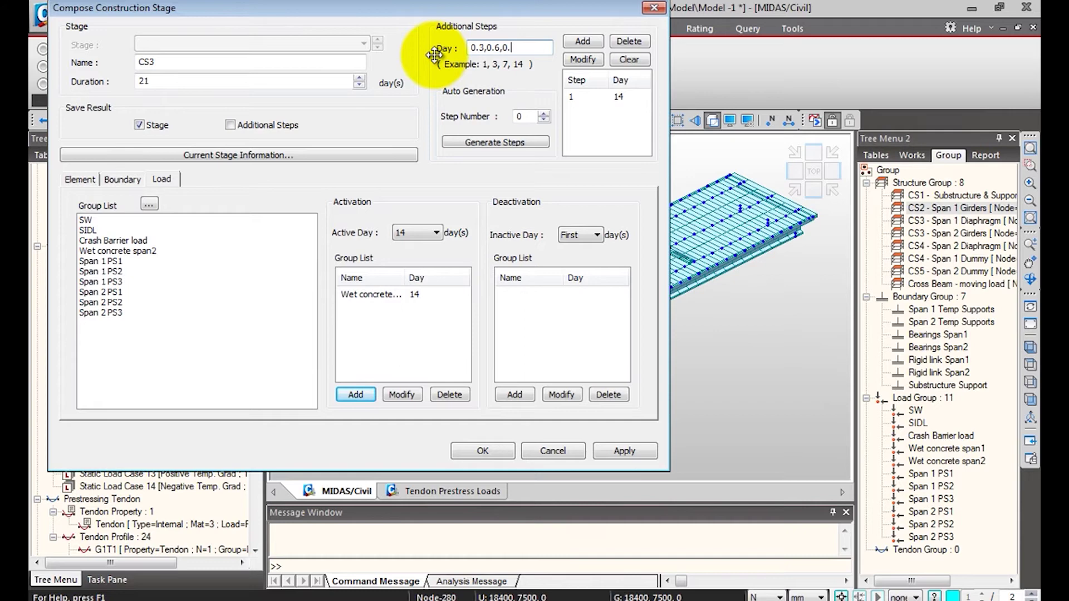
pyautogui.write('9')
pyautogui.click(582, 41)
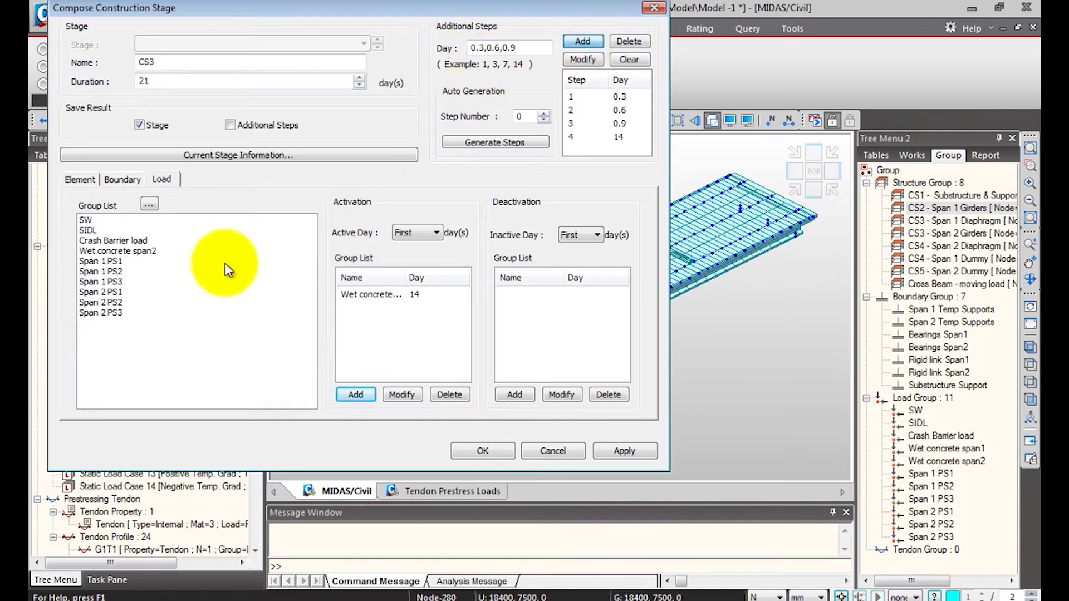
# Activate the Span 2 PS1 load group at day 0.3 and Span 2 PS2 at day 0.6 of stage CS3.
pyautogui.click(106, 292)
pyautogui.click(432, 233)
pyautogui.click(423, 263)
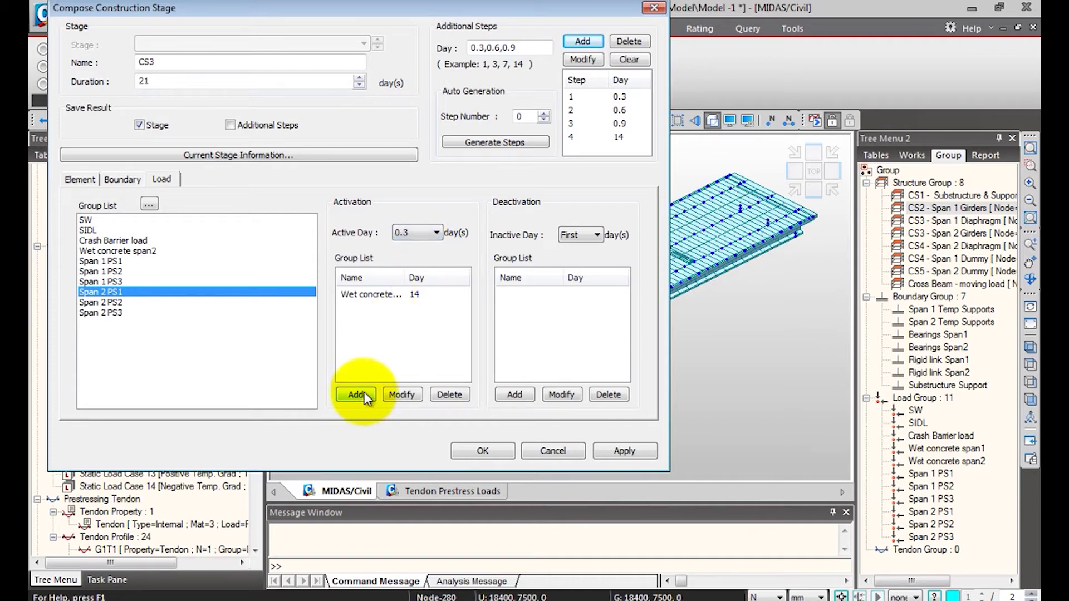
pyautogui.click(363, 396)
pyautogui.click(156, 292)
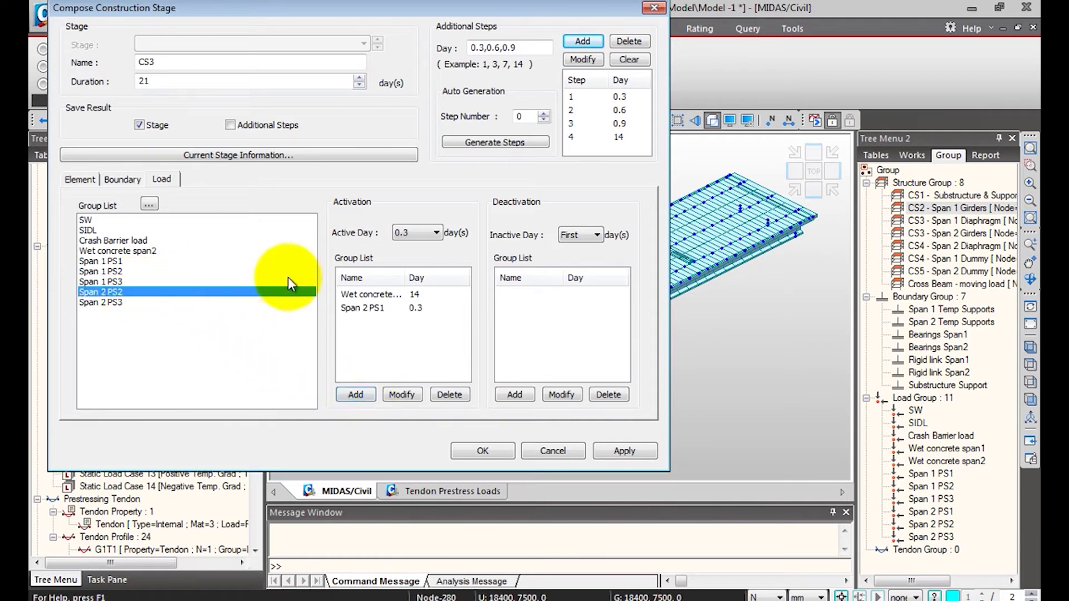
pyautogui.click(412, 233)
pyautogui.click(416, 279)
pyautogui.click(356, 394)
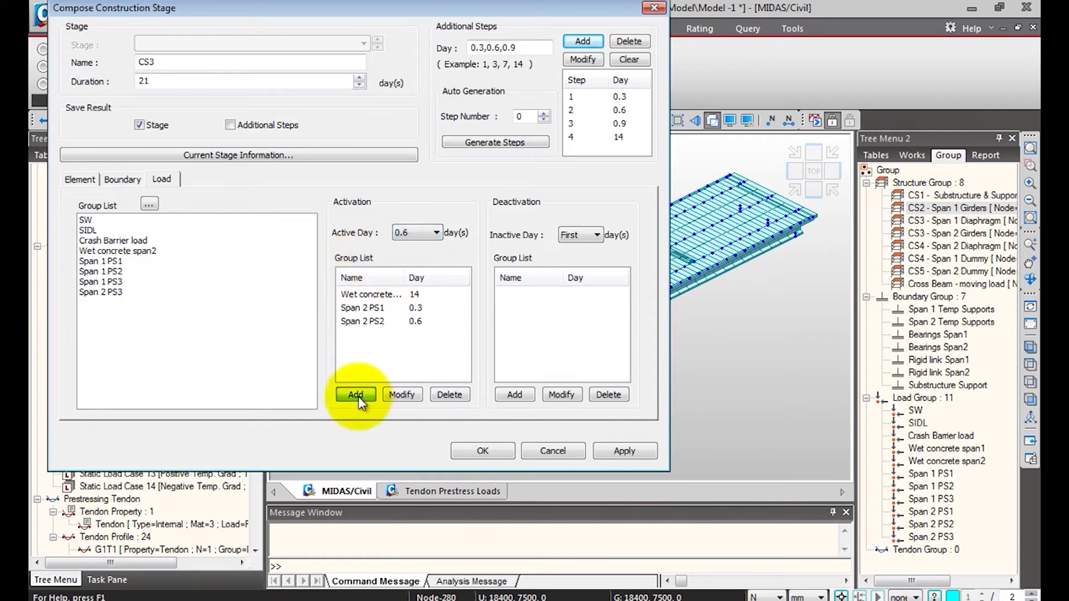
# Activate the Span 2 PS3 load group at day 0.9 of stage CS3 and save the stage.
pyautogui.click(172, 291)
pyautogui.click(412, 233)
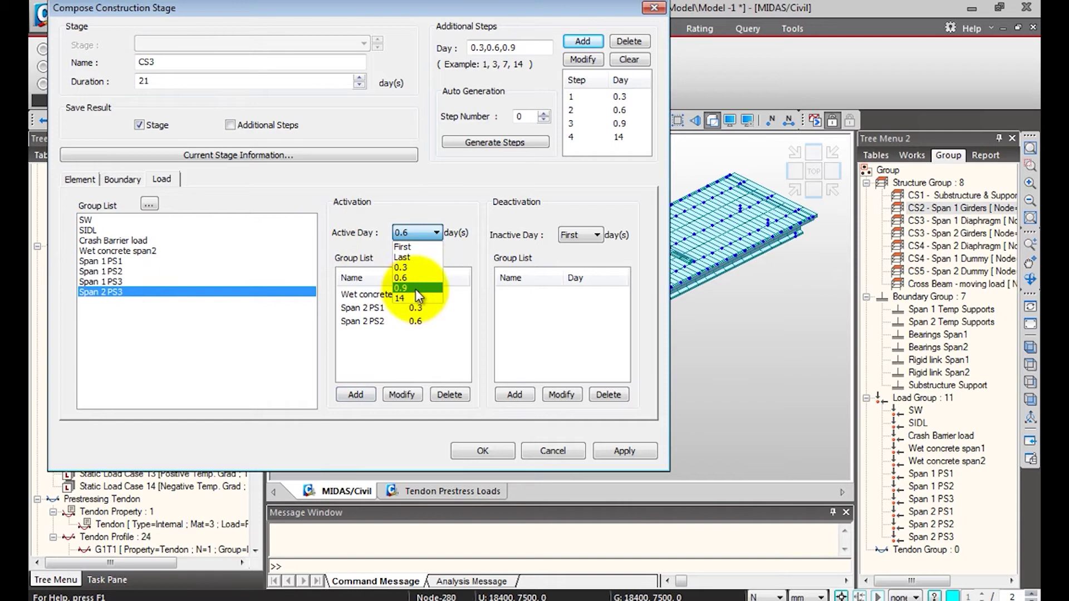
pyautogui.click(415, 288)
pyautogui.click(363, 396)
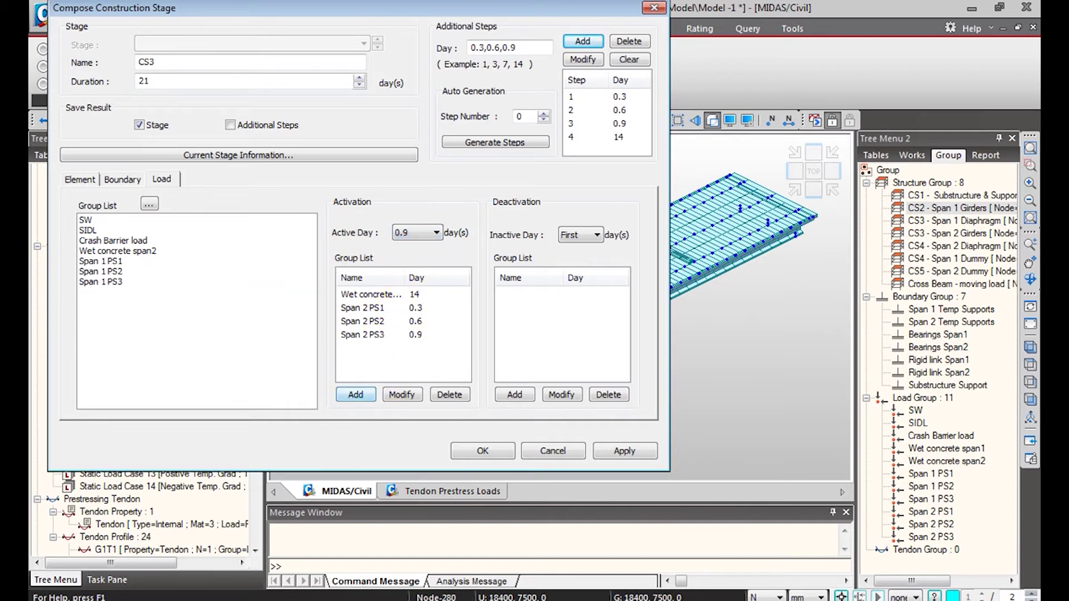
pyautogui.click(482, 450)
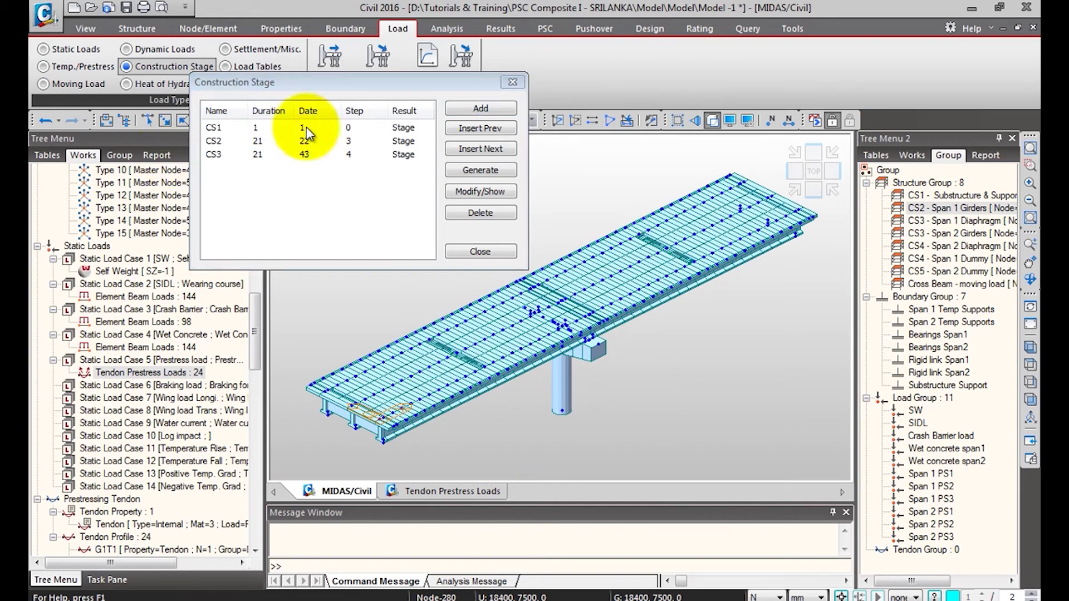
# Add stage CS4 lasting 21 days and activate the CS4 - Span 2 Diaphragm and CS4 - Span 1 Dummy element groups at age 14 days.
pyautogui.click(488, 108)
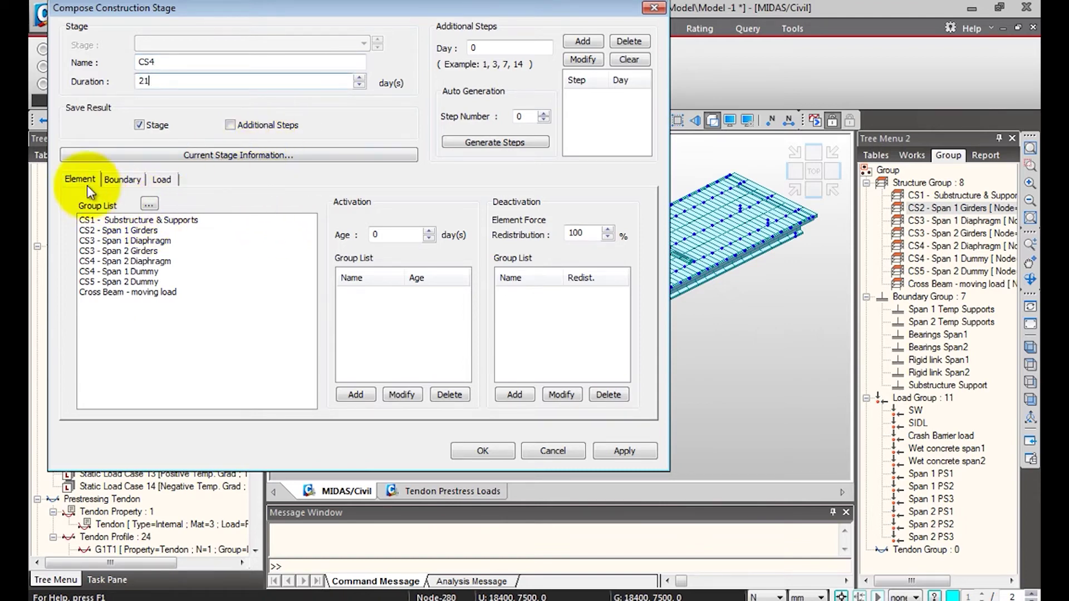
pyautogui.click(136, 261)
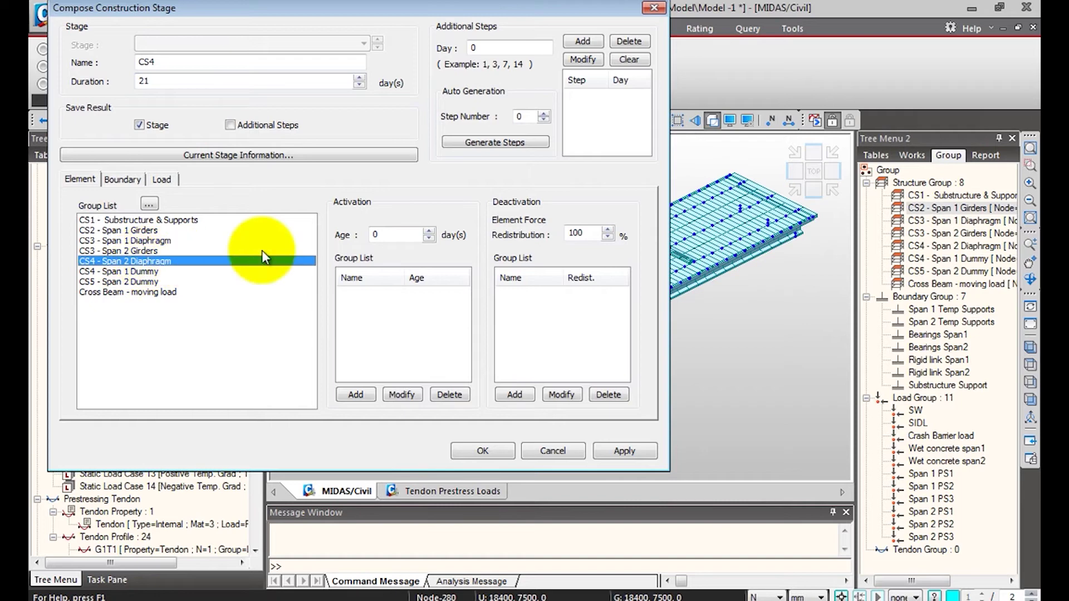
pyautogui.write('14')
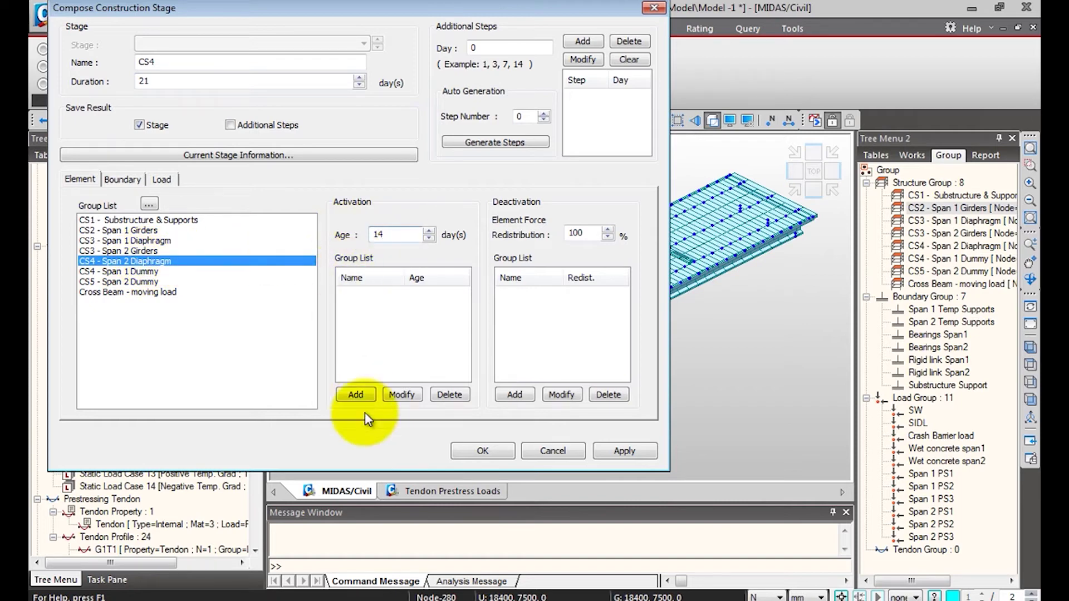
pyautogui.click(356, 395)
pyautogui.click(196, 261)
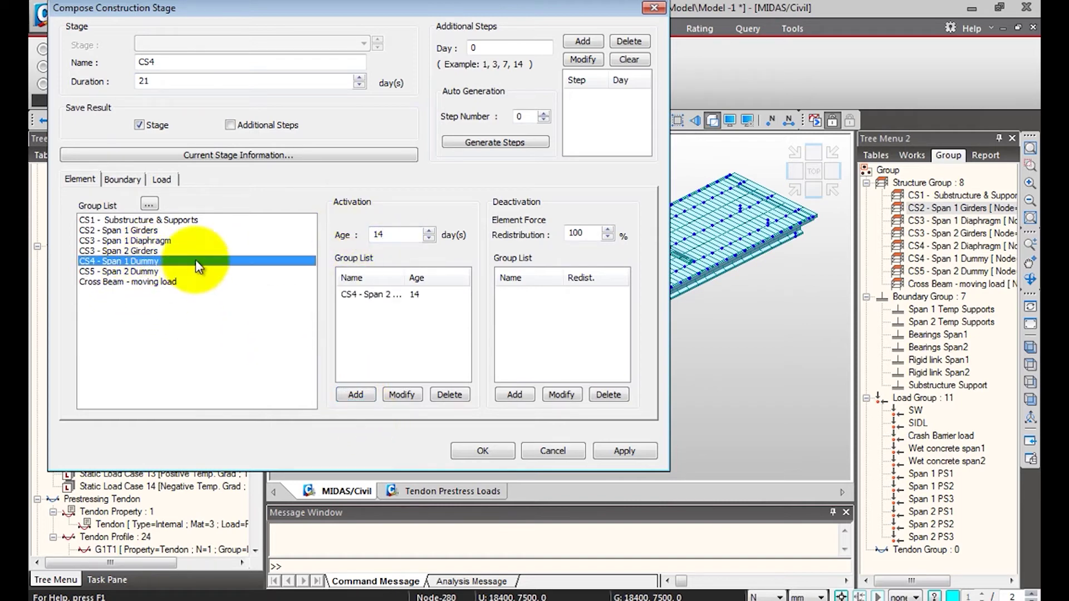
pyautogui.doubleClick(365, 232)
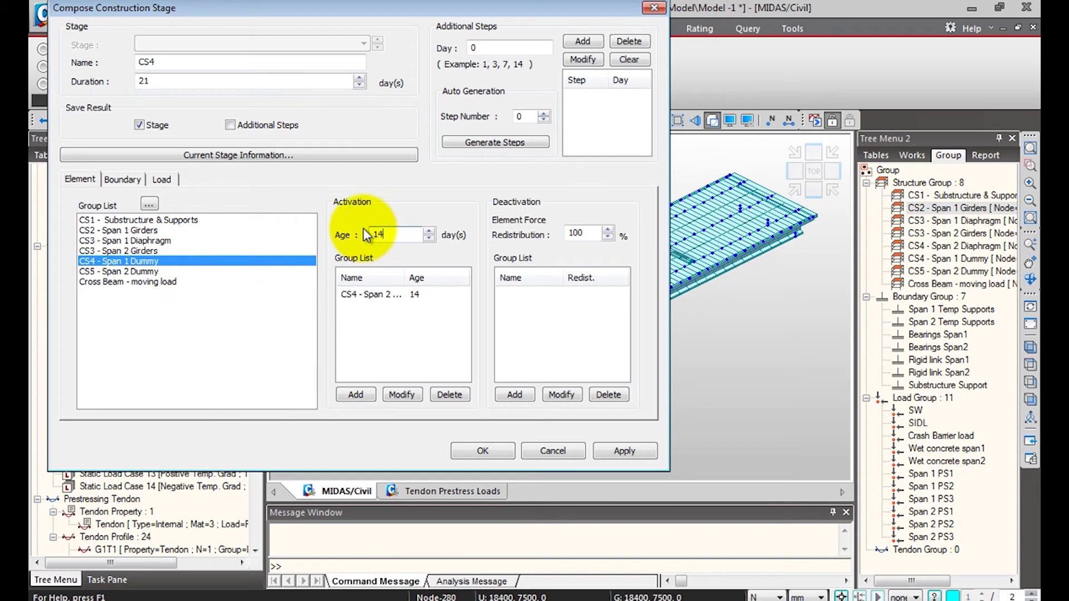
pyautogui.click(361, 393)
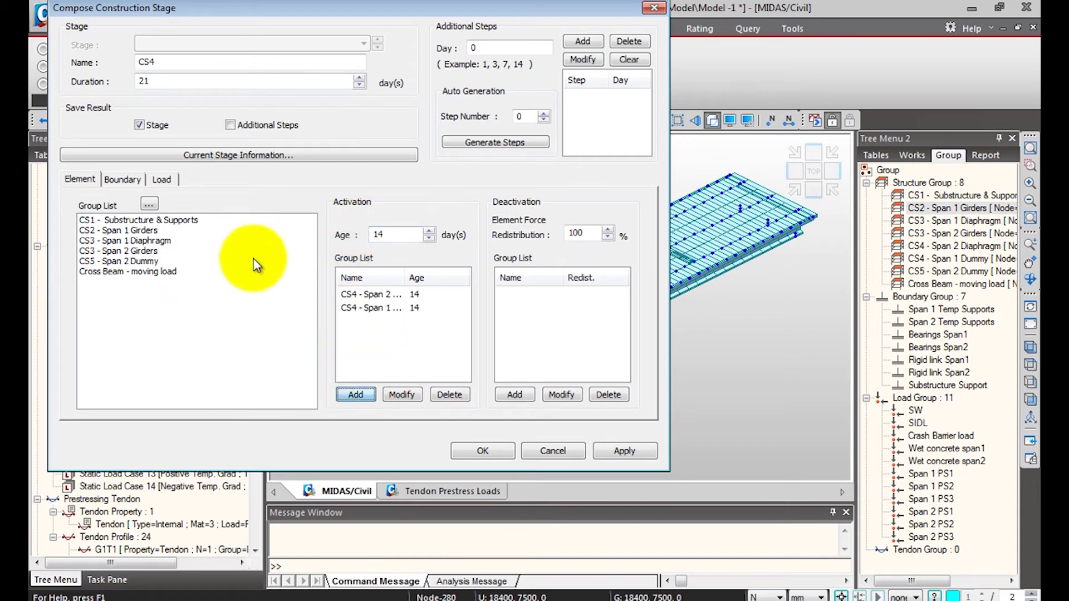
# Deactivate the Span 2 Temp Supports boundary group in stage CS4 and activate Bearings Span2 with the Deformed position.
pyautogui.click(122, 179)
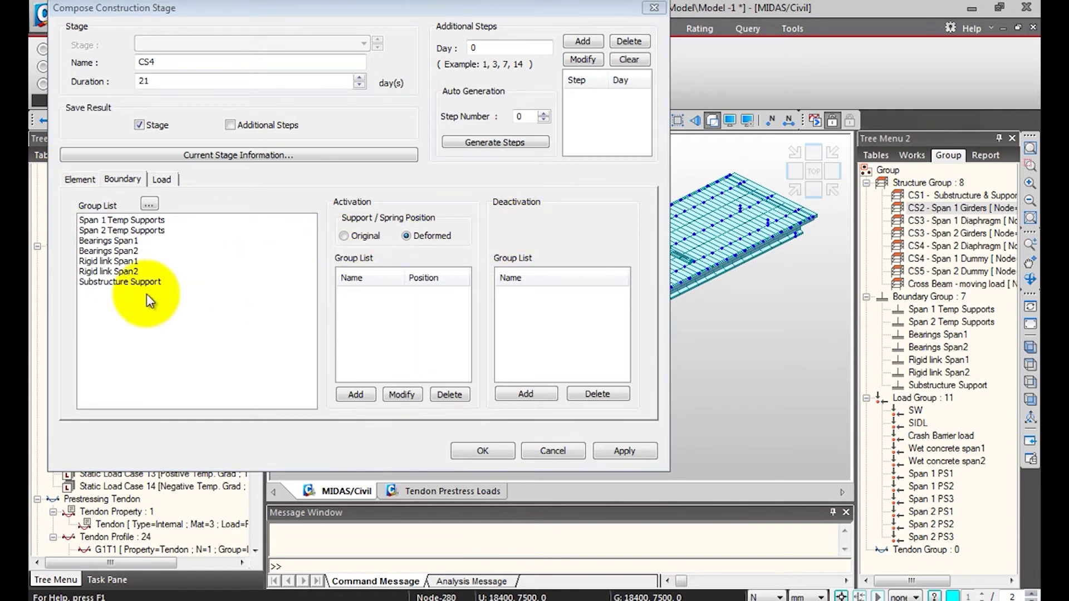
pyautogui.click(142, 230)
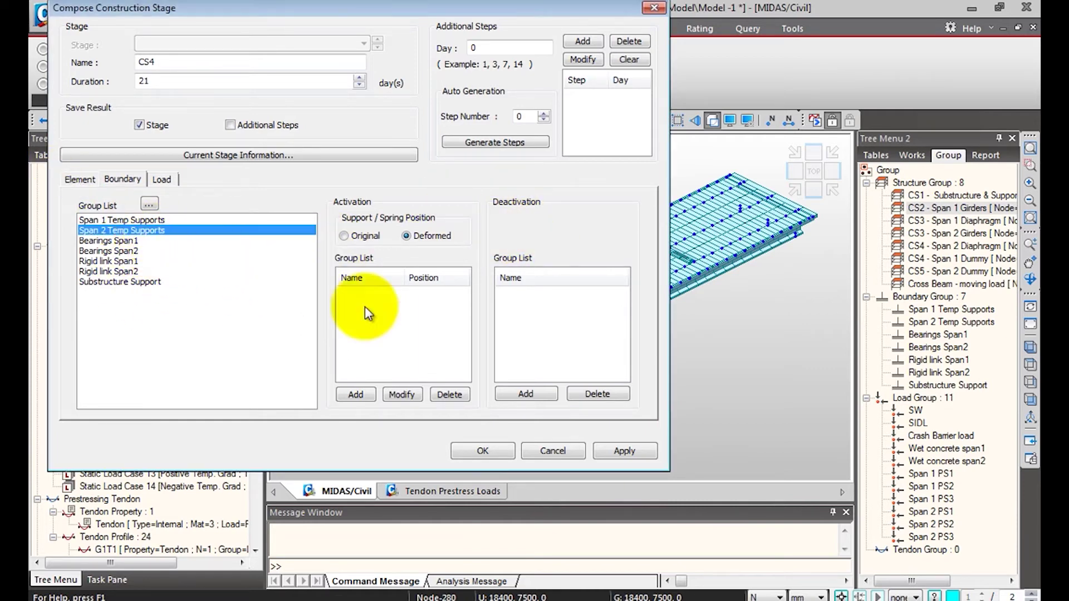
pyautogui.click(526, 393)
pyautogui.click(139, 243)
pyautogui.click(356, 395)
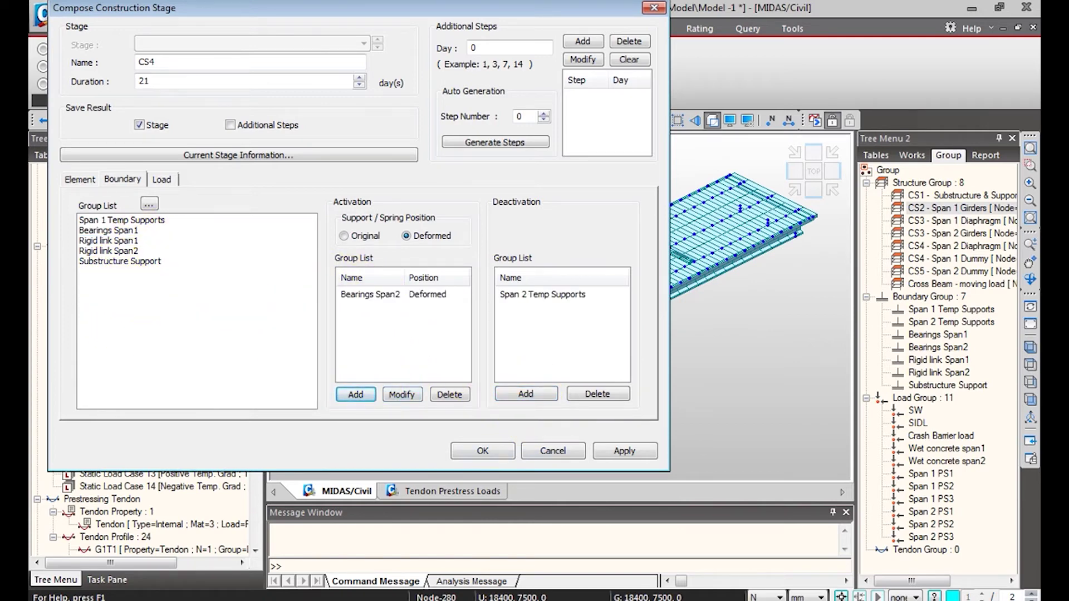
# Add an additional step at day 14 to stage CS4 and activate the Wet concrete span2 load group at that day.
pyautogui.click(162, 179)
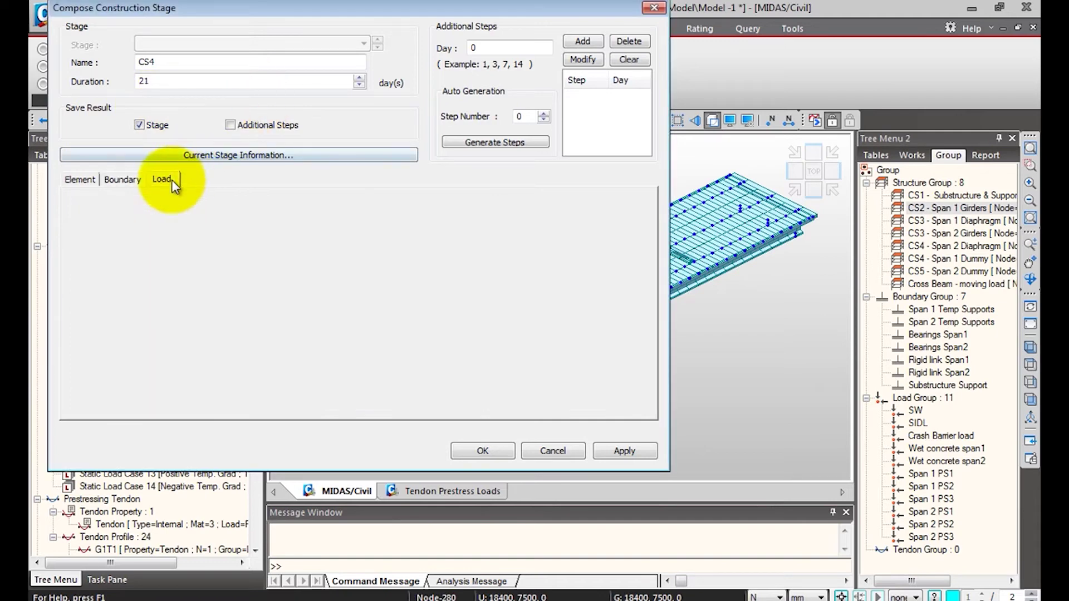
pyautogui.doubleClick(473, 47)
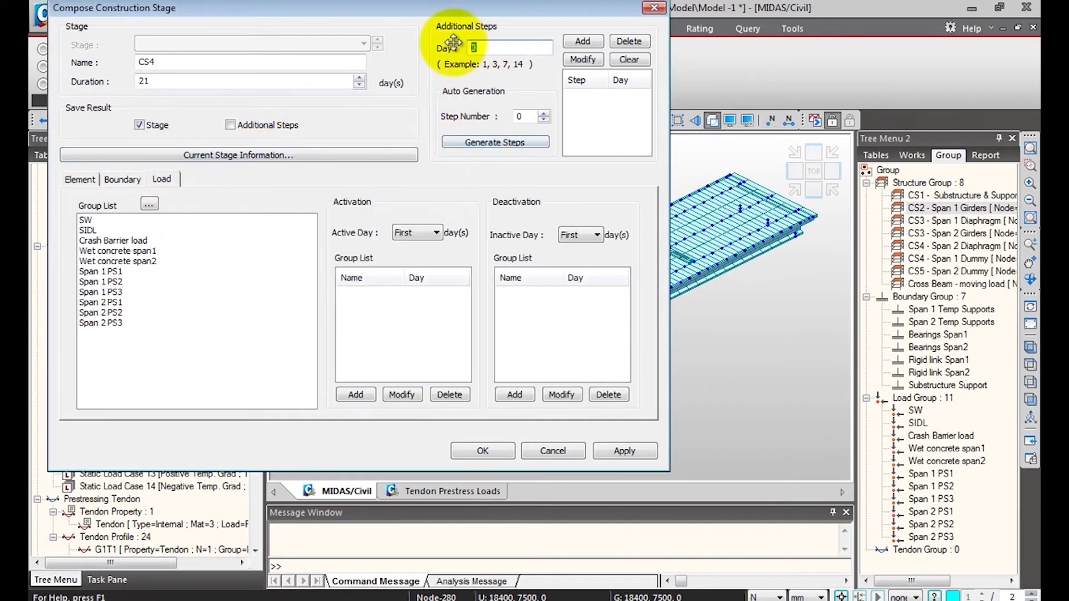
pyautogui.write('14')
pyautogui.click(582, 42)
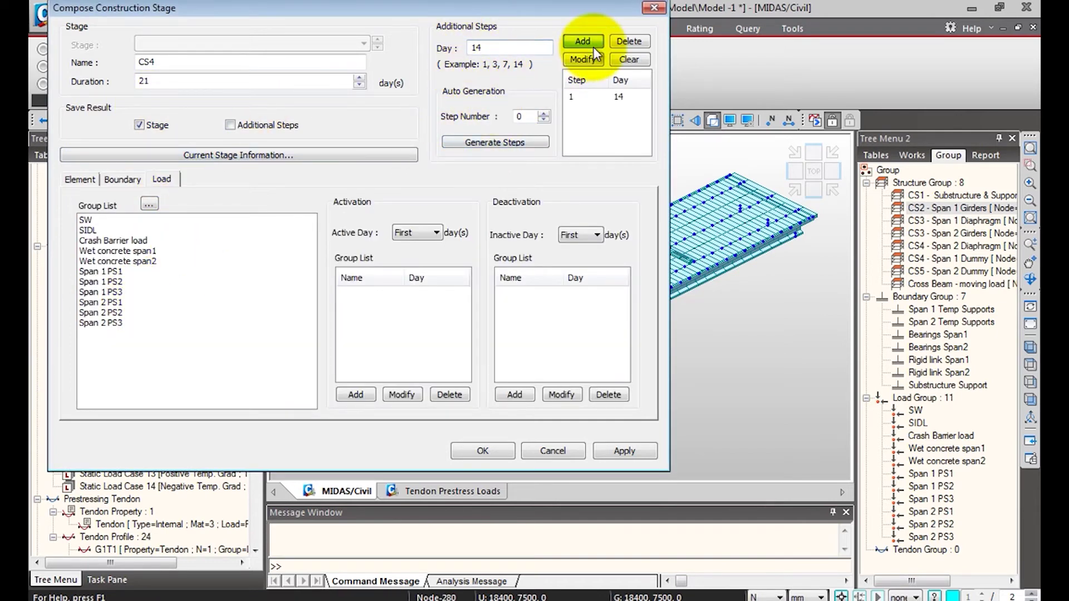
pyautogui.click(128, 261)
pyautogui.click(417, 233)
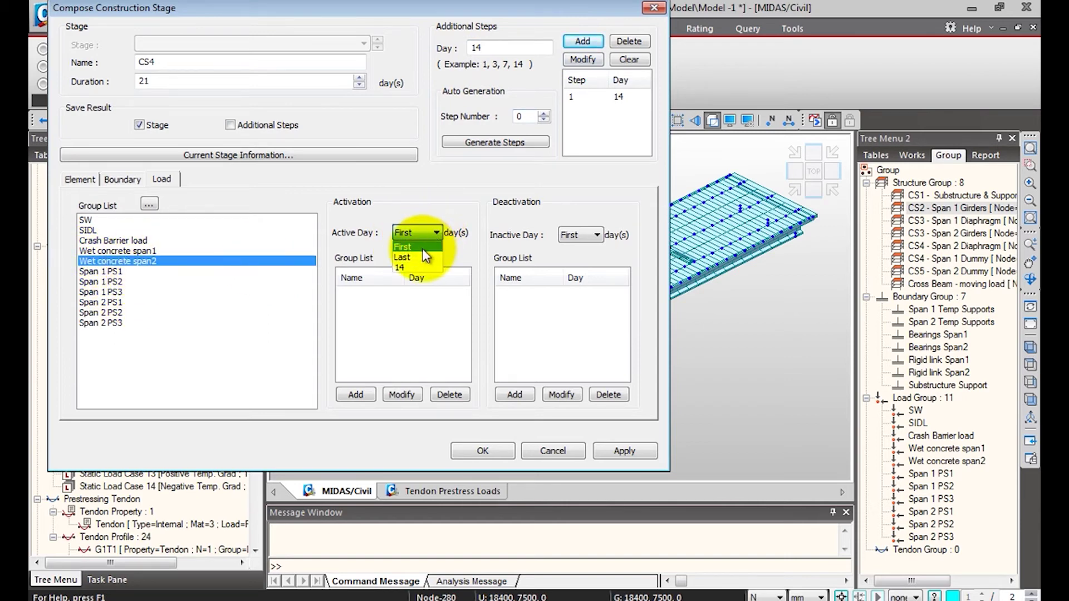
pyautogui.click(410, 271)
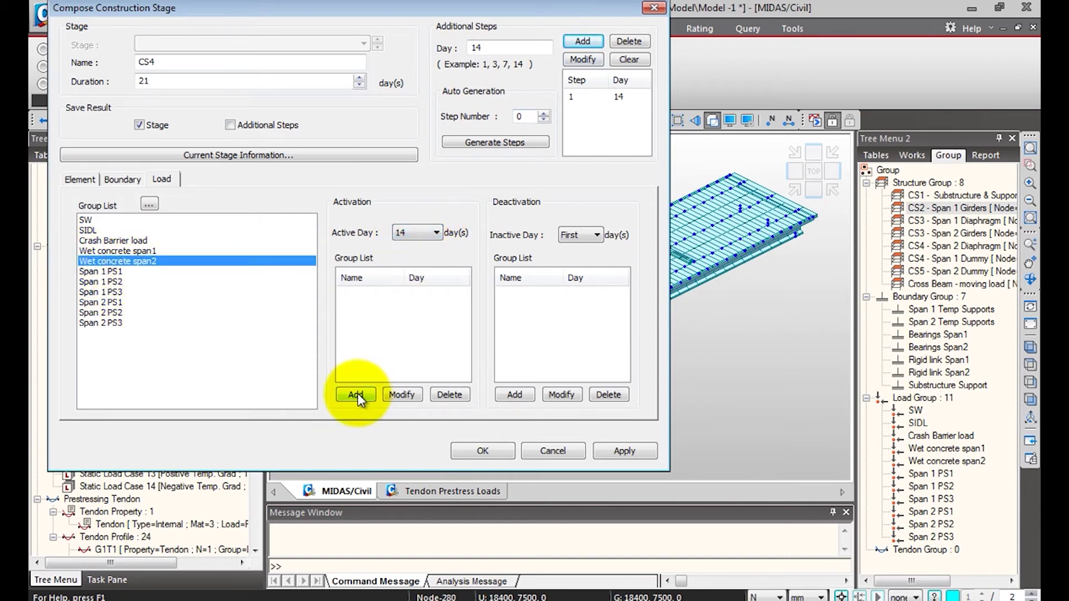
pyautogui.click(356, 395)
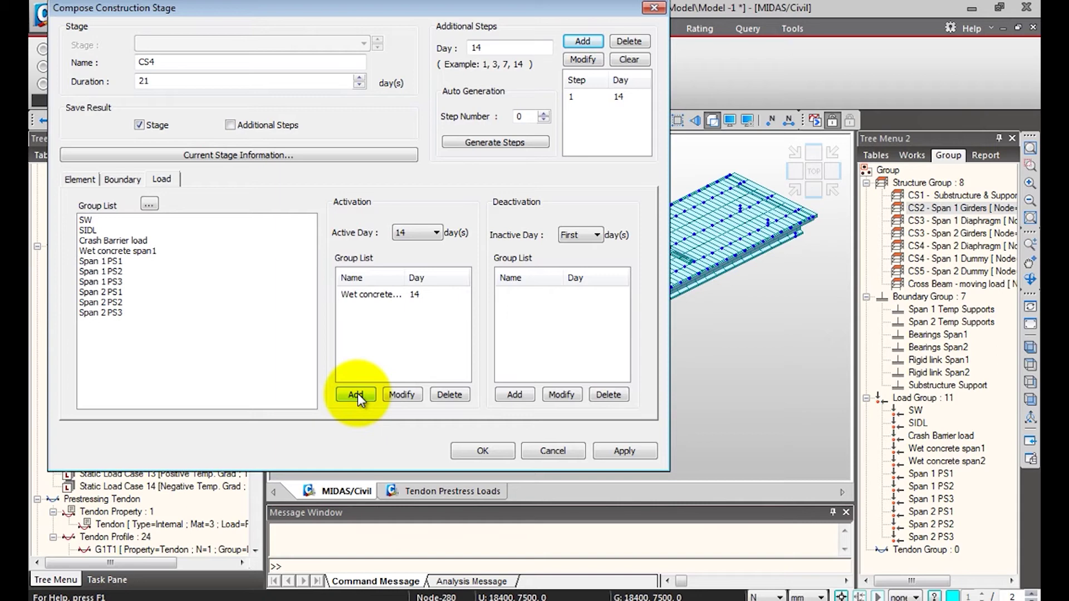
# Deactivate the Wet concrete span1 load group on the first day of stage CS4 and save the stage.
pyautogui.click(142, 251)
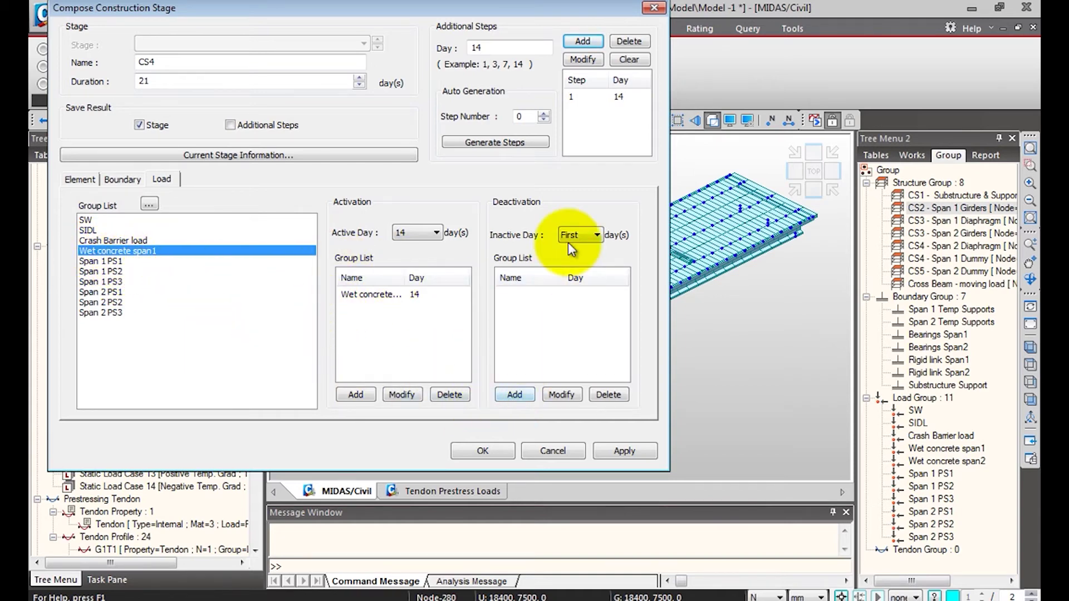
pyautogui.click(523, 395)
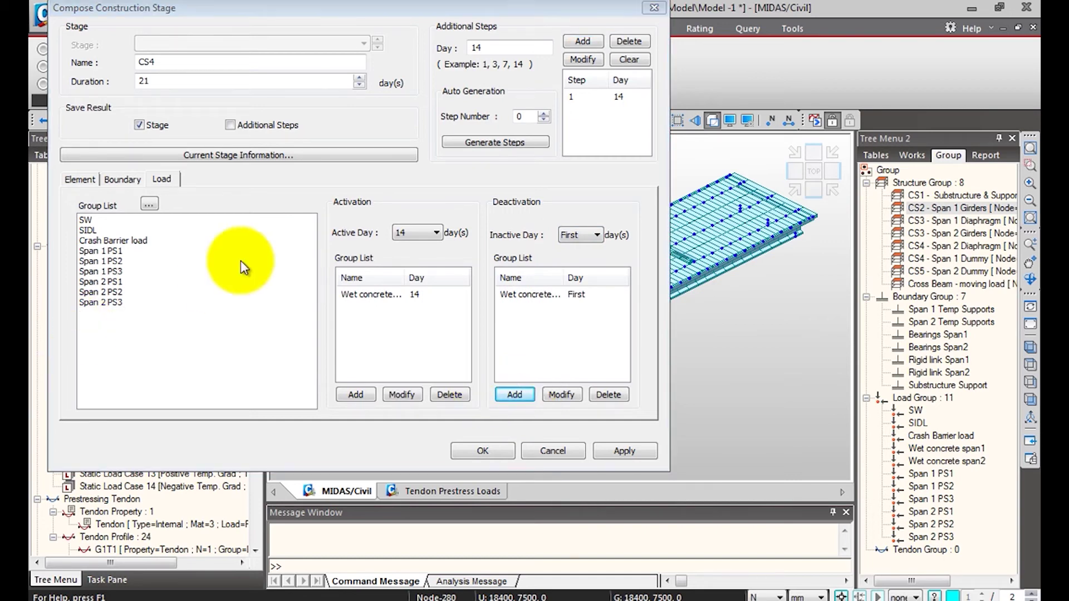
pyautogui.moveTo(406, 277); pyautogui.dragTo(453, 277)
pyautogui.click(482, 451)
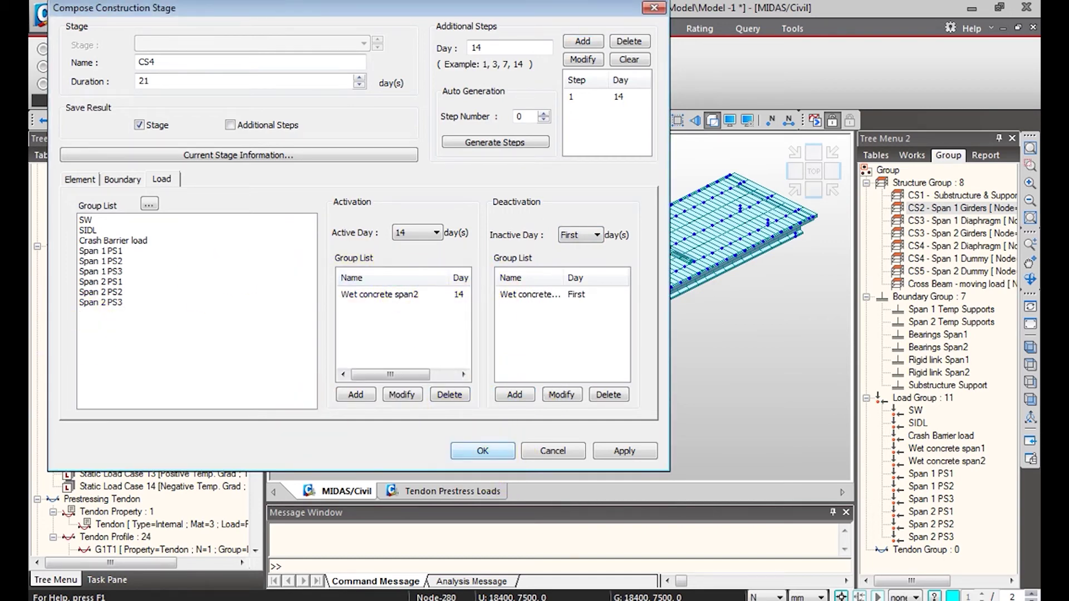
pyautogui.click(497, 453)
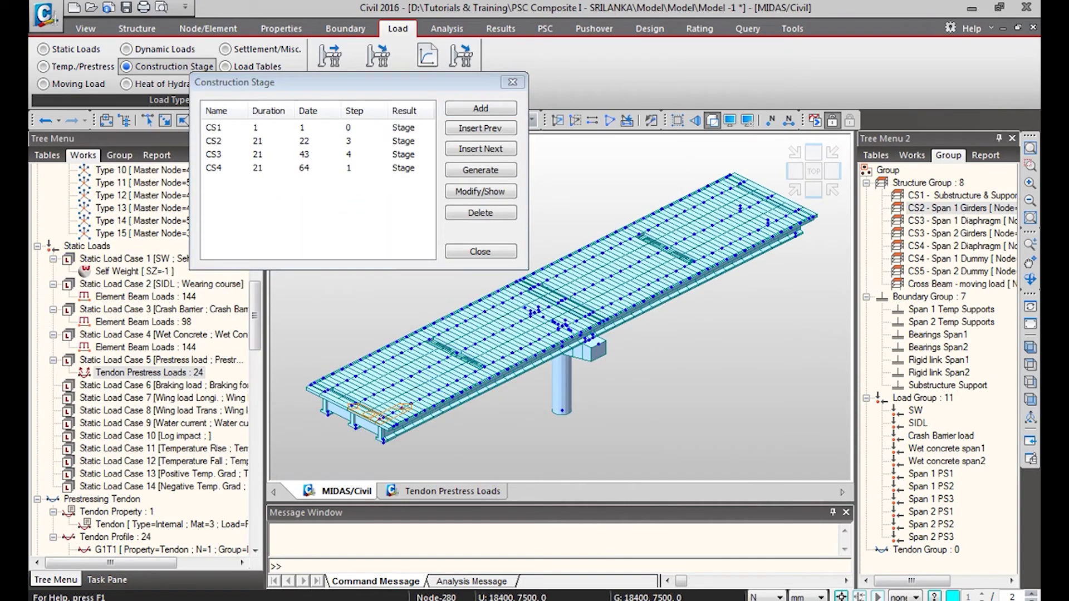
# Add stage CS5 lasting 21 days and activate the CS5 - Span 2 Dummy element group at age 14 days.
pyautogui.click(496, 109)
pyautogui.write('CS5')
pyautogui.press('Tab')
pyautogui.write('2')
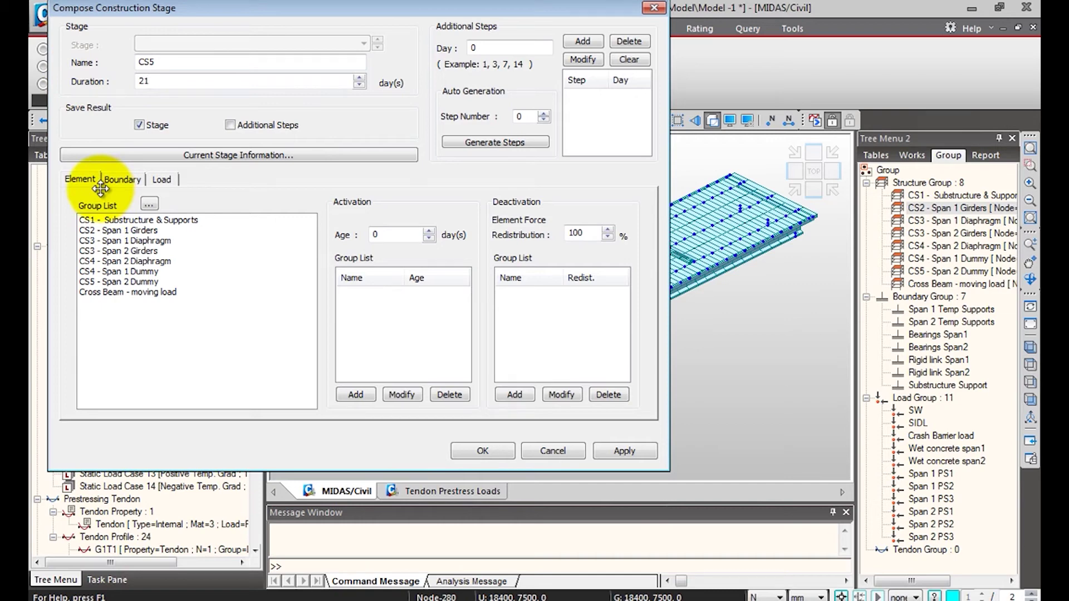
pyautogui.click(133, 282)
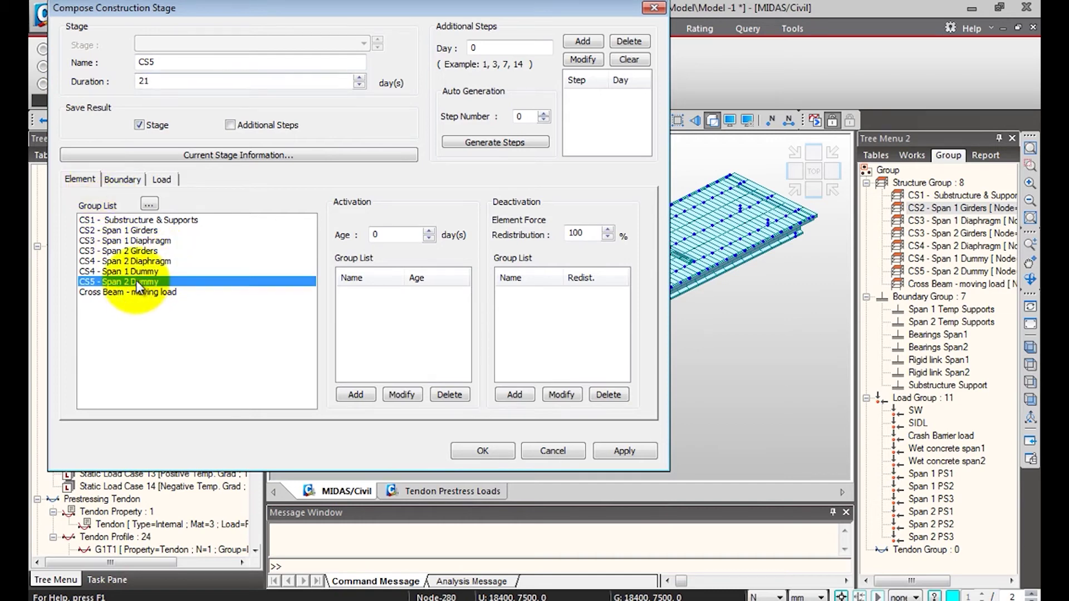
pyautogui.doubleClick(393, 235)
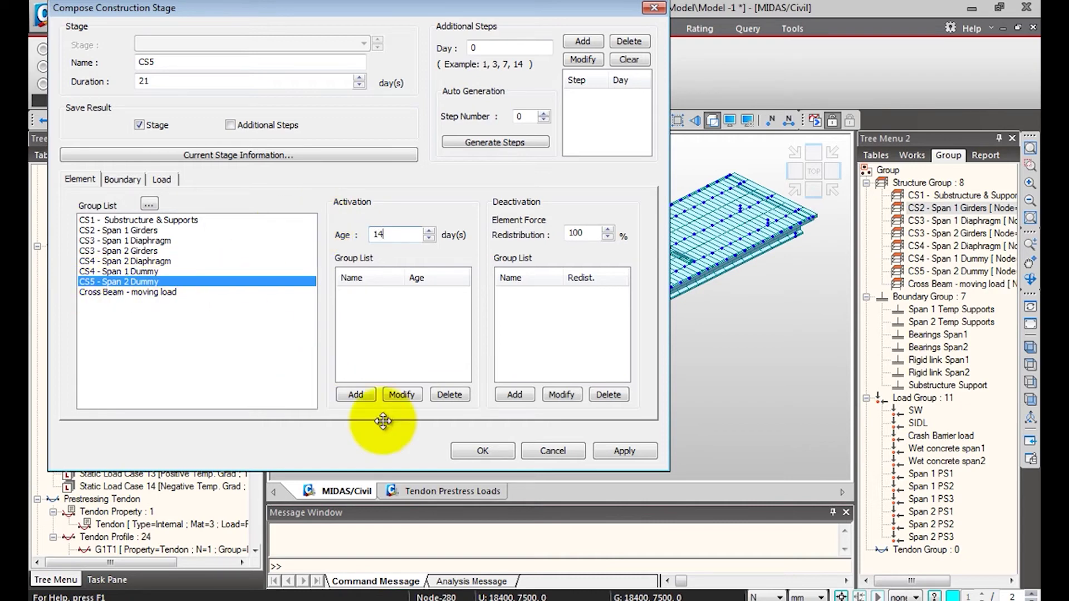
pyautogui.click(366, 396)
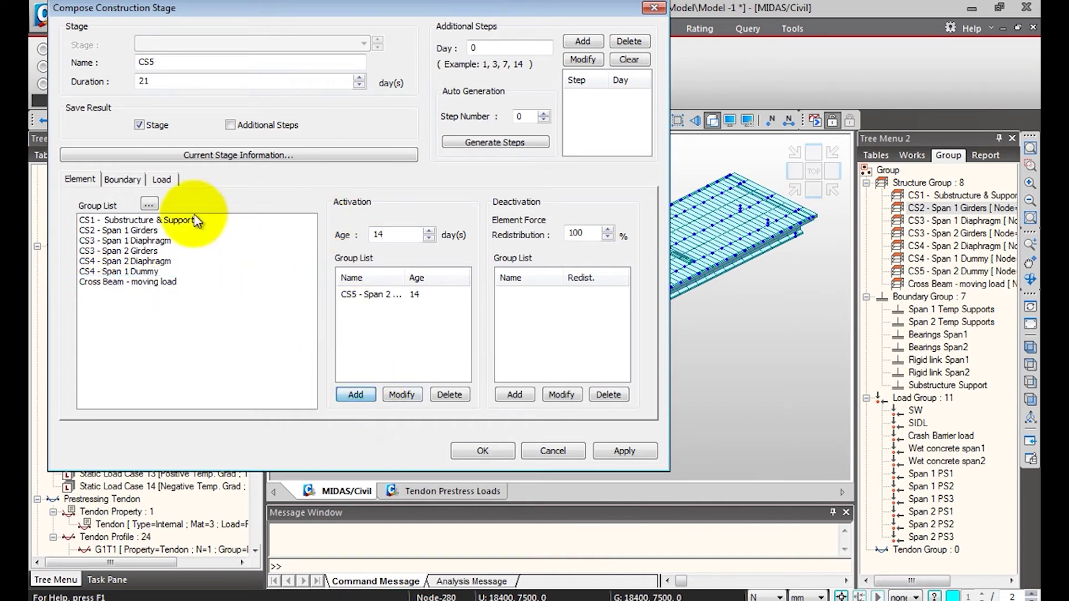
# Deactivate the Wet concrete span2 load group on the first day of stage CS5.
pyautogui.click(130, 178)
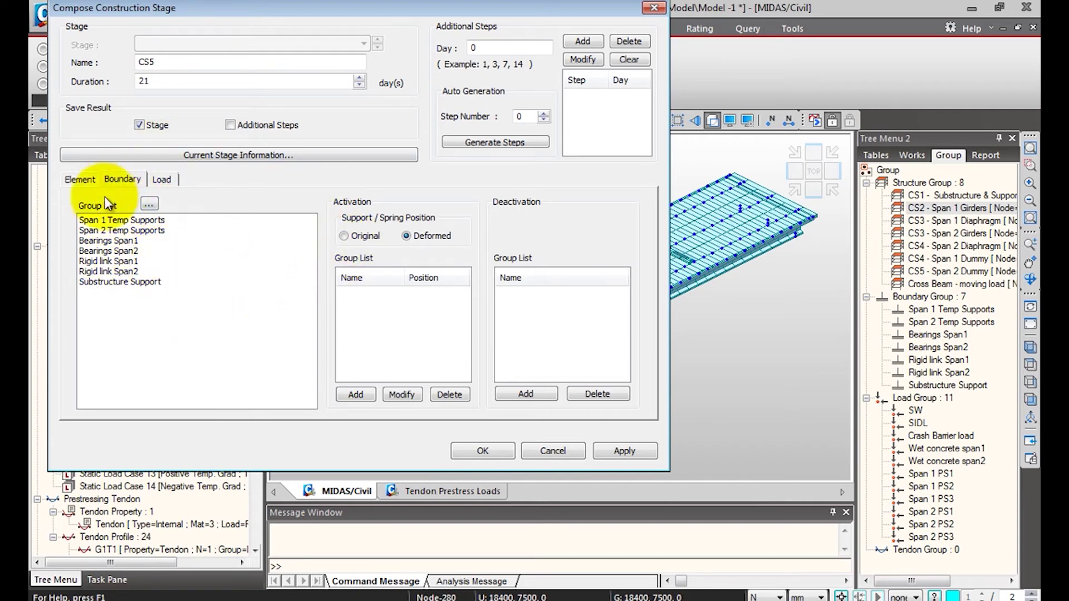
pyautogui.click(162, 179)
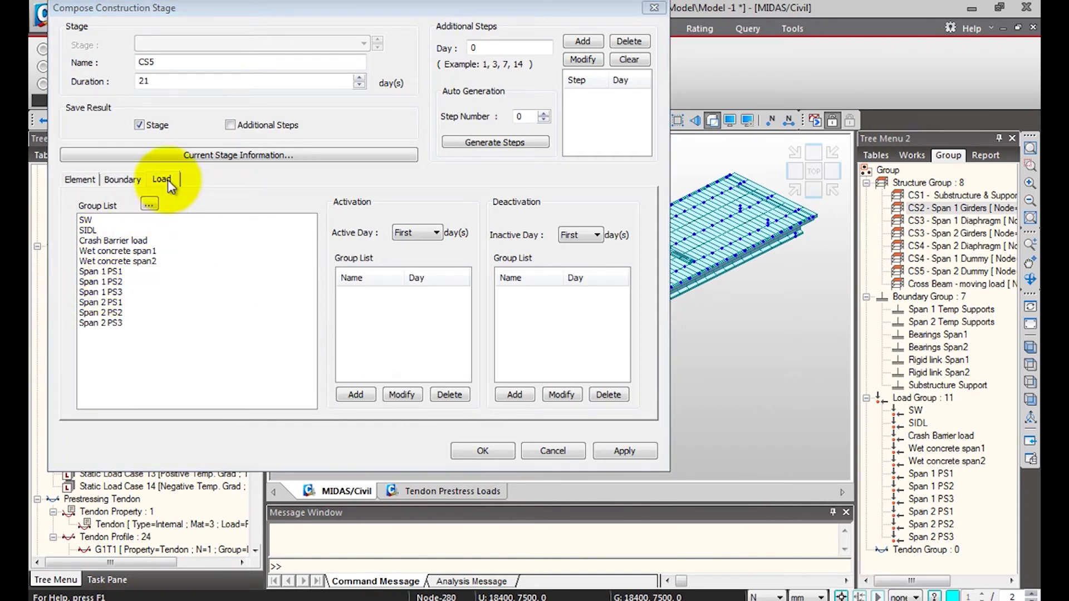
pyautogui.click(140, 261)
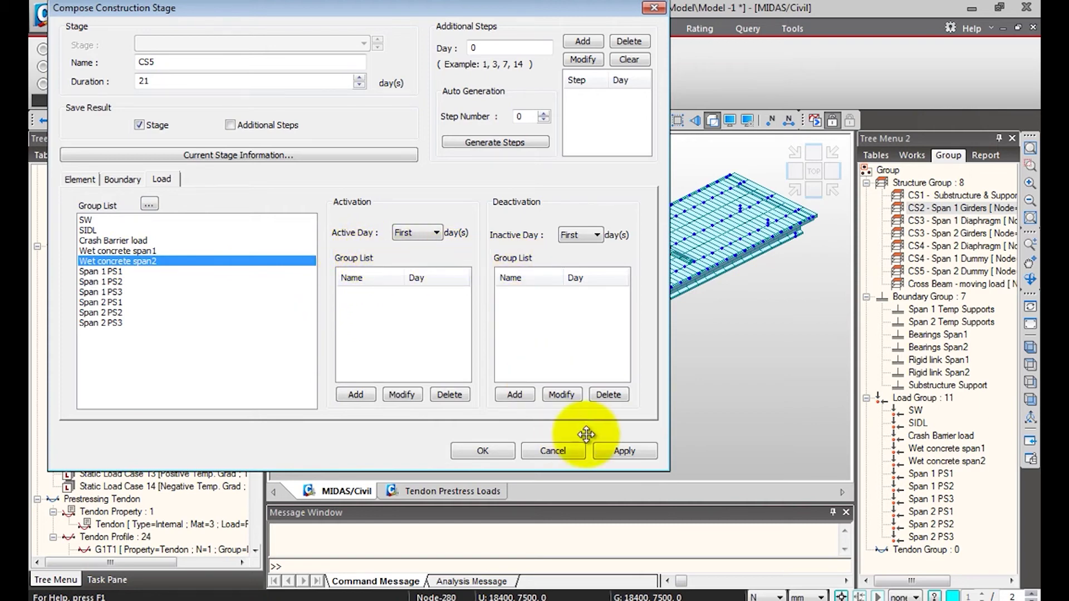
pyautogui.click(514, 394)
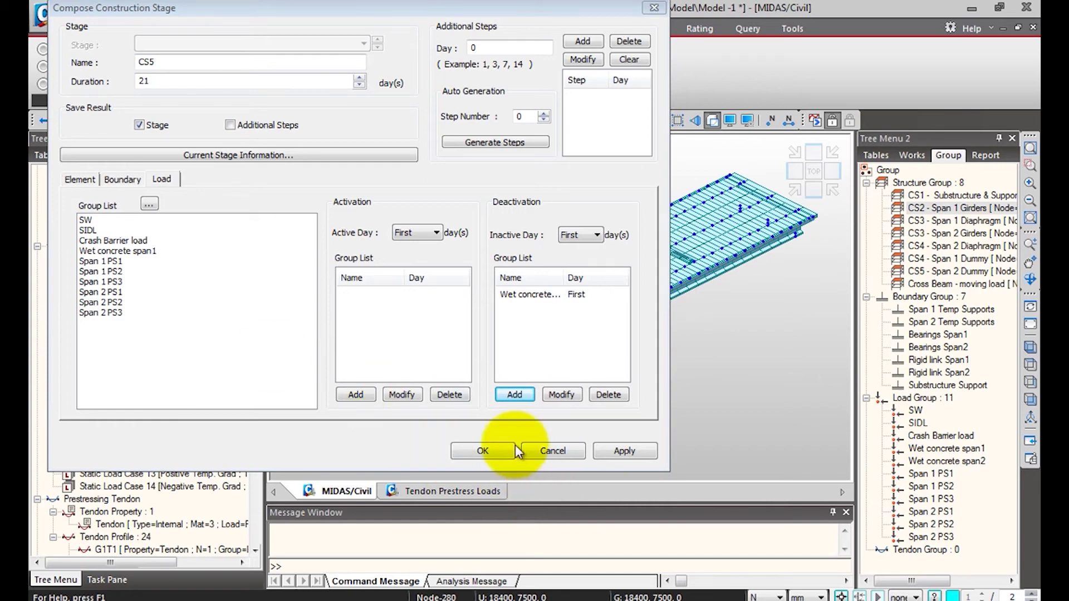
# Save stage CS5 and start a new construction stage named CS6 with a duration of 10000 days.
pyautogui.click(482, 450)
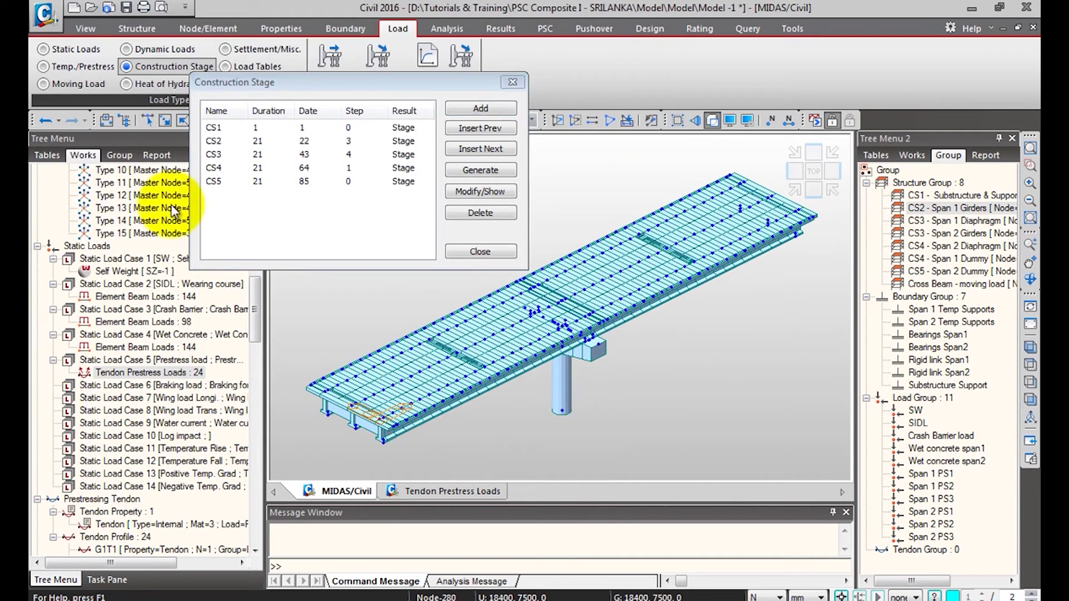
pyautogui.click(484, 107)
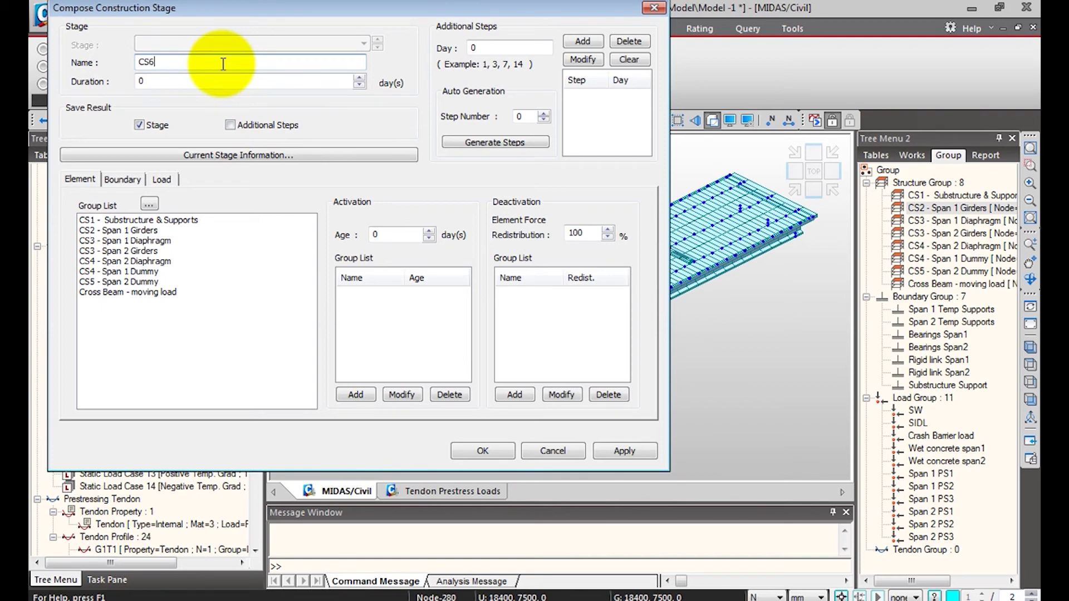
pyautogui.doubleClick(143, 82)
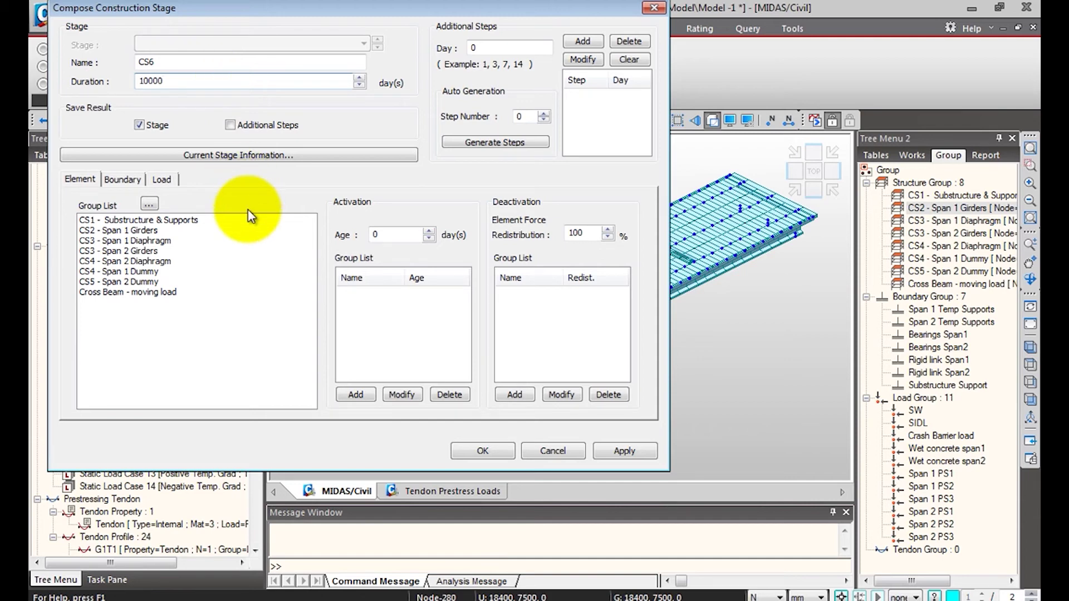
# Activate the SIDL and Crash Barrier load groups on the first day of stage CS6, then save it and finish the stage definition.
pyautogui.click(161, 179)
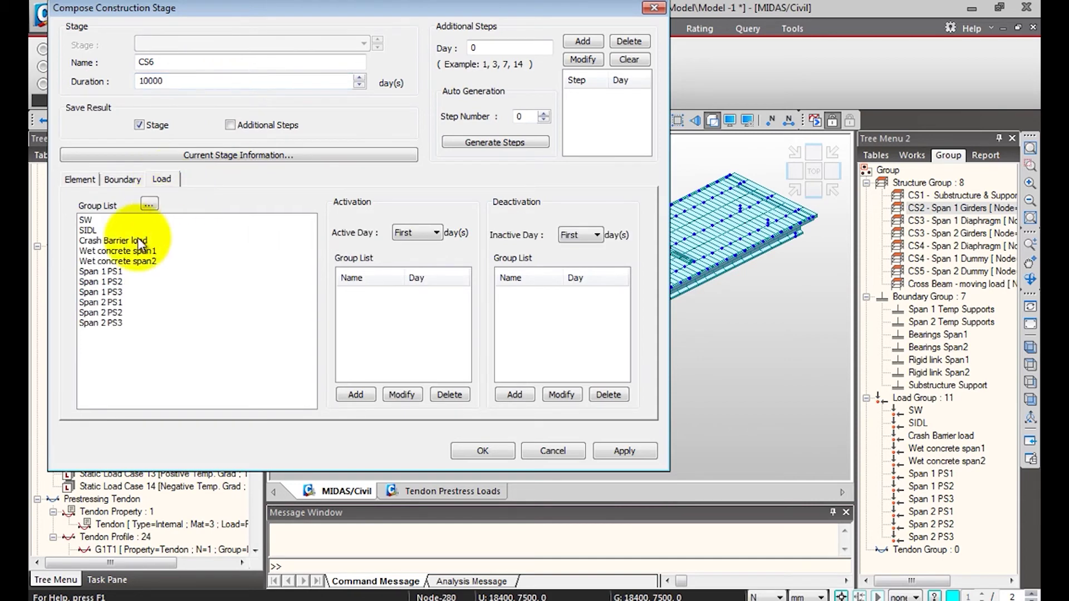
pyautogui.click(92, 230)
pyautogui.click(416, 232)
pyautogui.click(412, 243)
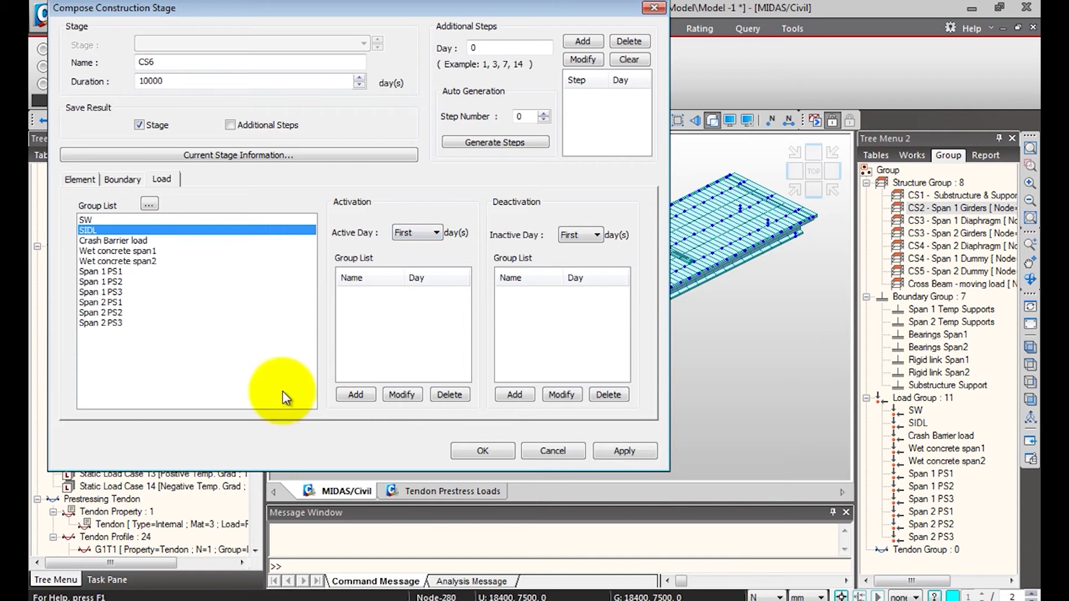
pyautogui.click(355, 395)
pyautogui.click(153, 230)
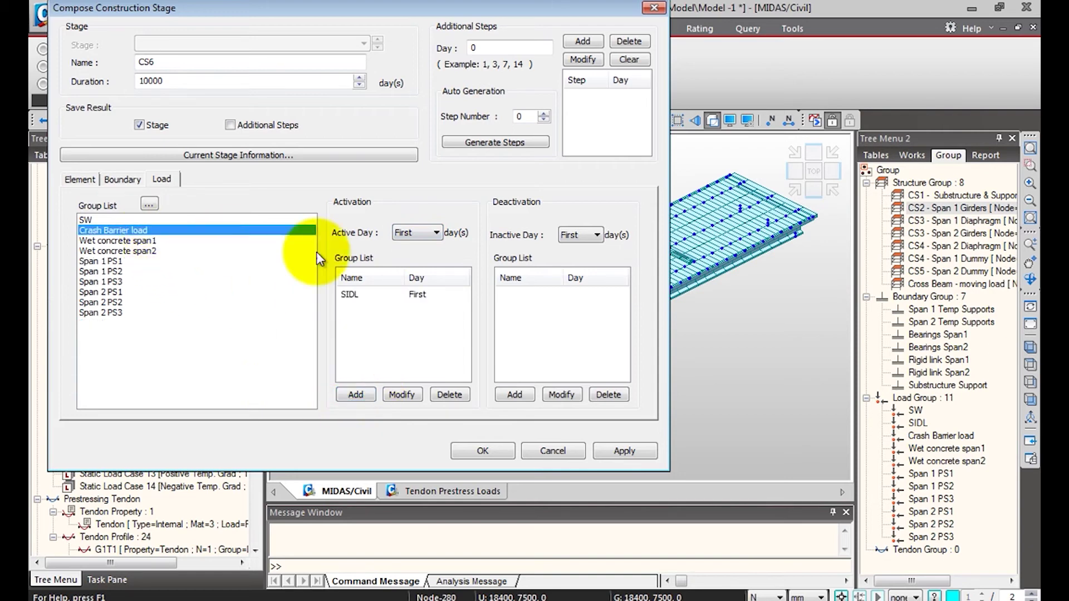
pyautogui.click(356, 394)
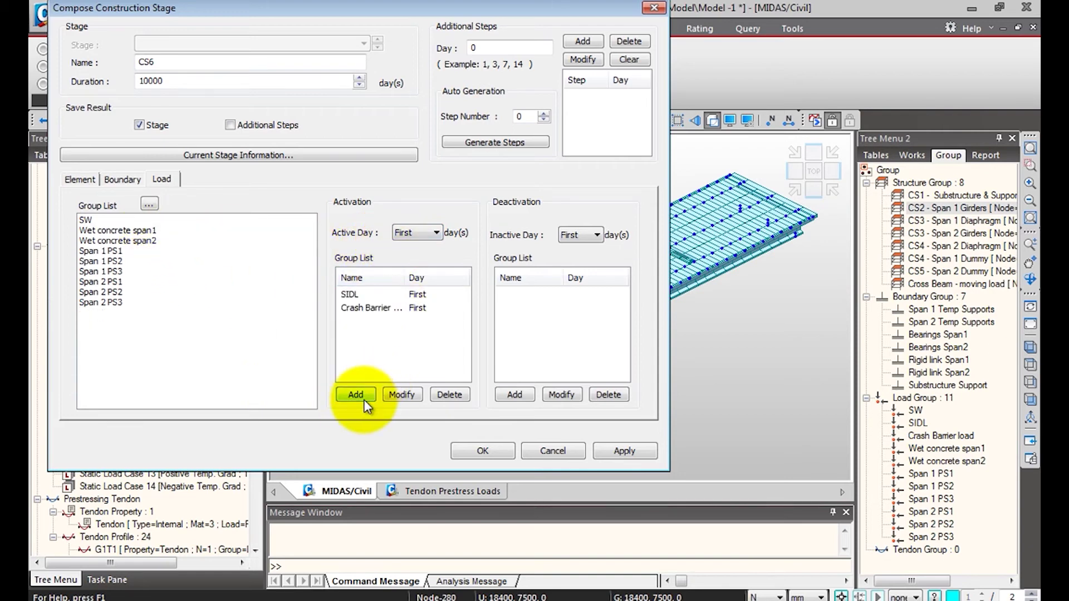
pyautogui.click(487, 449)
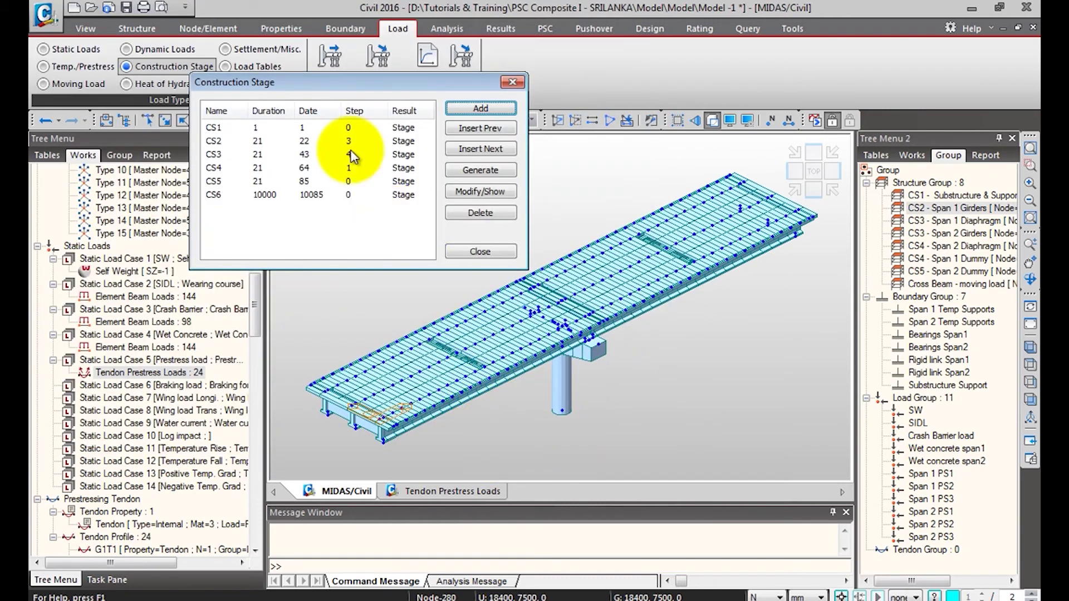
pyautogui.moveTo(309, 82)
pyautogui.mouseDown()
pyautogui.moveTo(335, 111)
pyautogui.moveTo(336, 133)
pyautogui.moveTo(327, 93)
pyautogui.mouseUp()
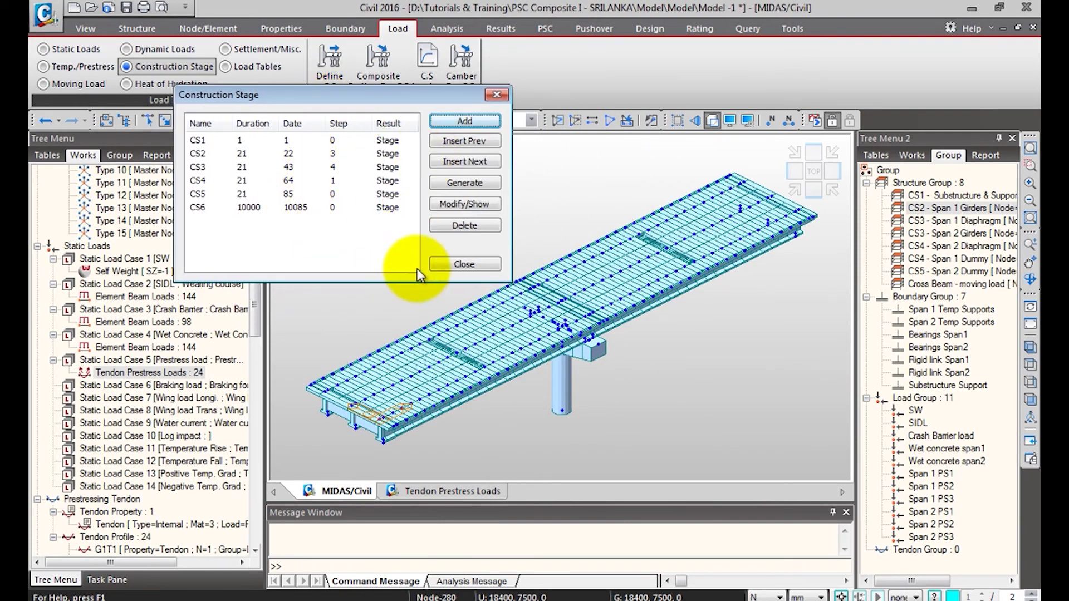
pyautogui.click(463, 264)
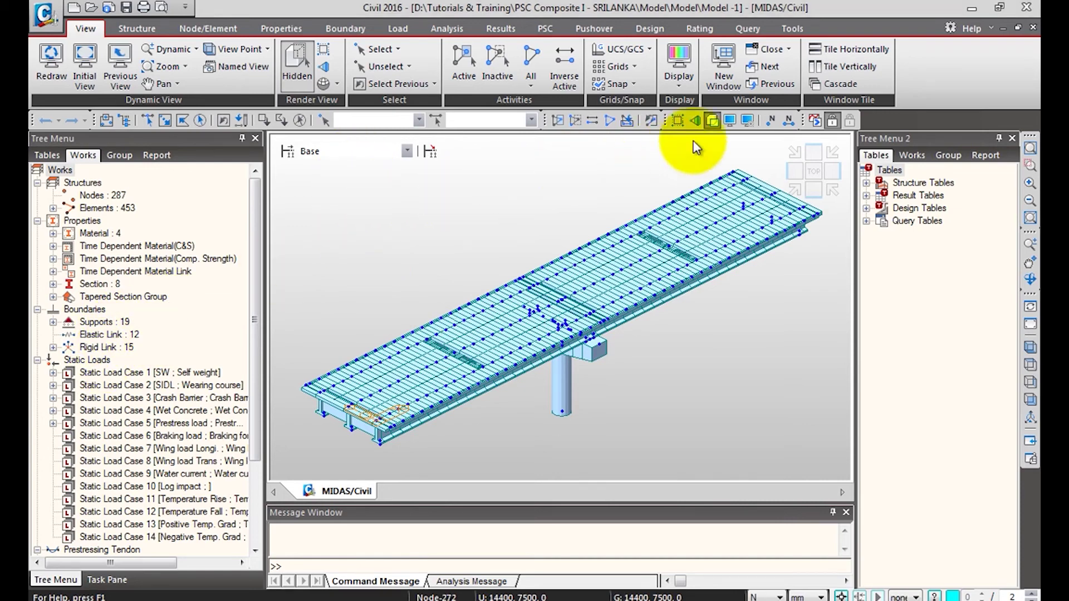
# Turn on the boundary display items for the model, including Beam End offset, Rigid Link, Linear Constraints and Reaction Position.
pyautogui.click(731, 123)
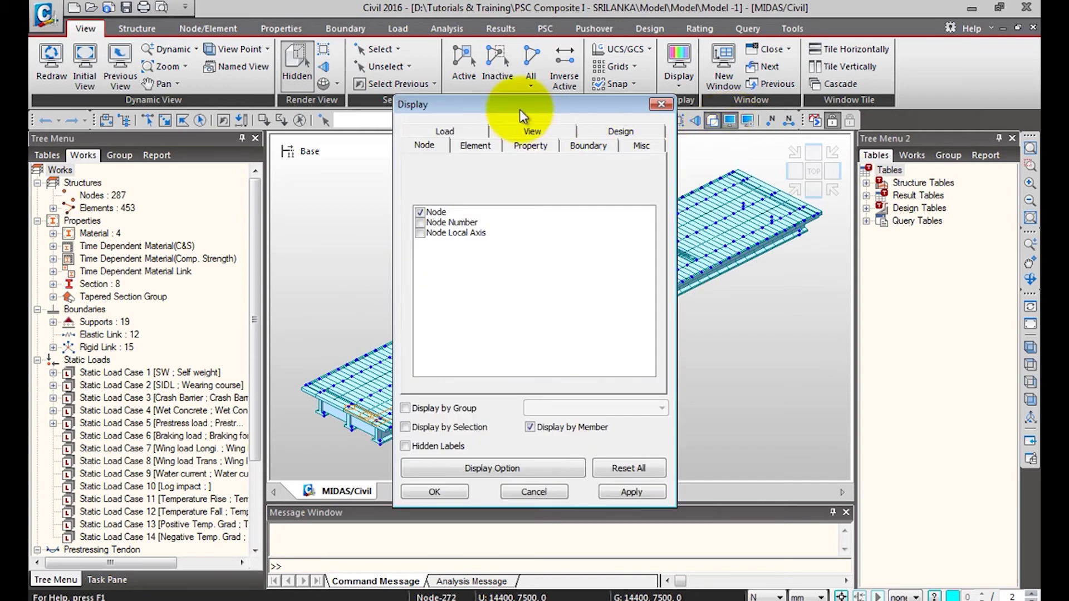
pyautogui.moveTo(520, 109); pyautogui.dragTo(517, 78)
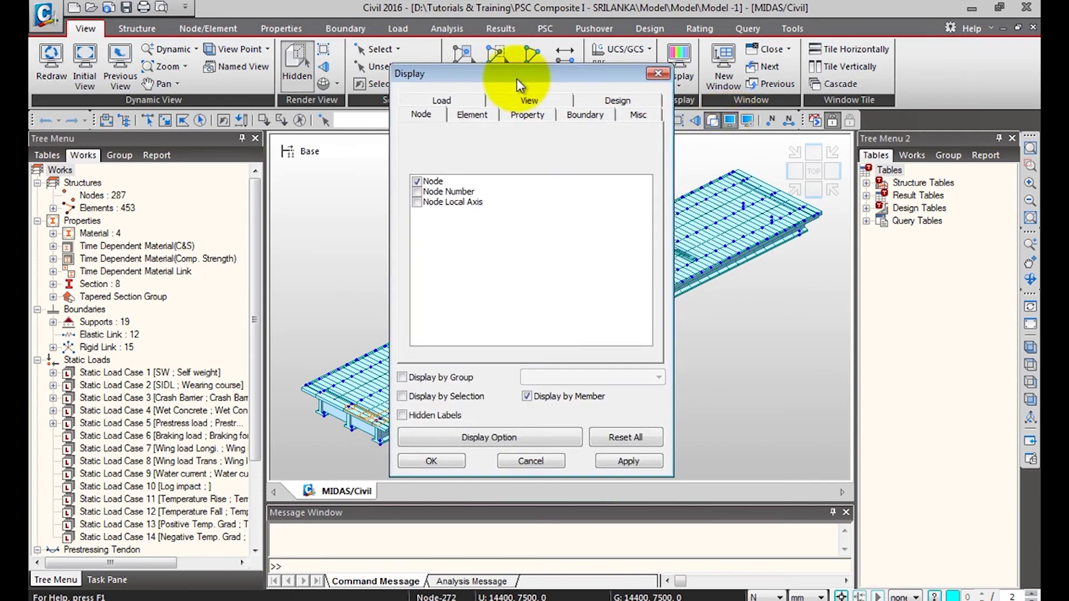
pyautogui.click(582, 114)
pyautogui.moveTo(443, 184); pyautogui.dragTo(425, 379)
pyautogui.moveTo(417, 338); pyautogui.dragTo(489, 318)
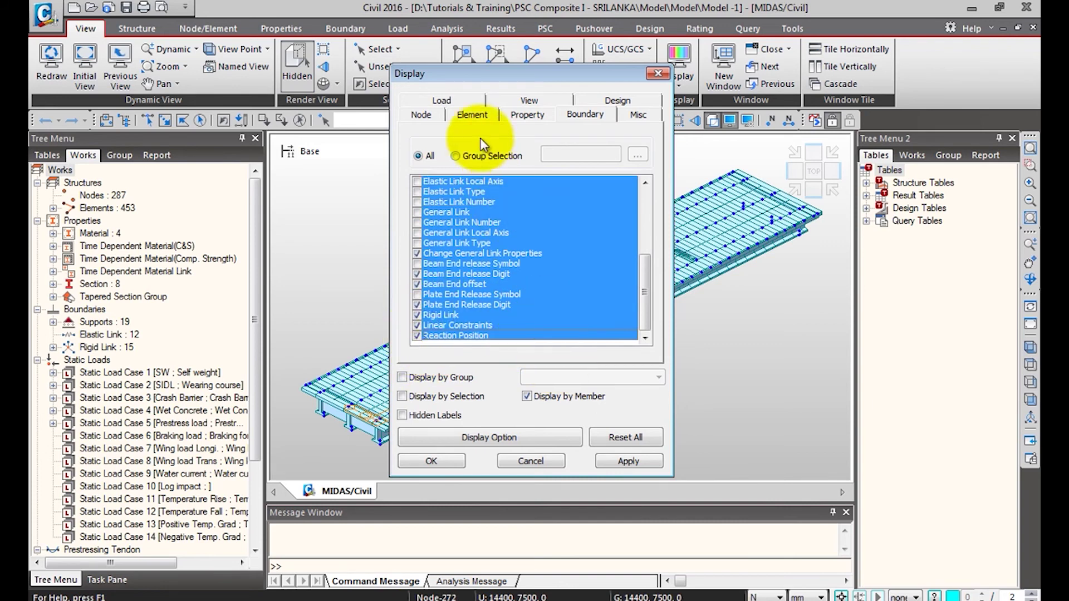
# Turn on the load display items for all load cases, including Tendon Prestress and the temperature loads, and apply the display settings.
pyautogui.click(441, 100)
pyautogui.moveTo(445, 216); pyautogui.dragTo(427, 348)
pyautogui.click(418, 340)
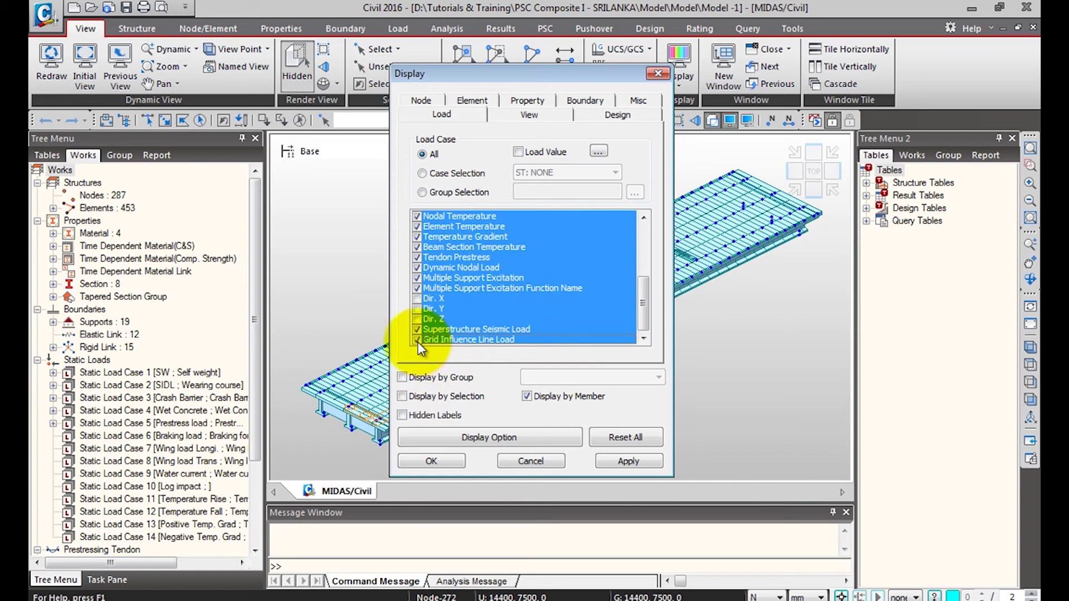
pyautogui.click(628, 461)
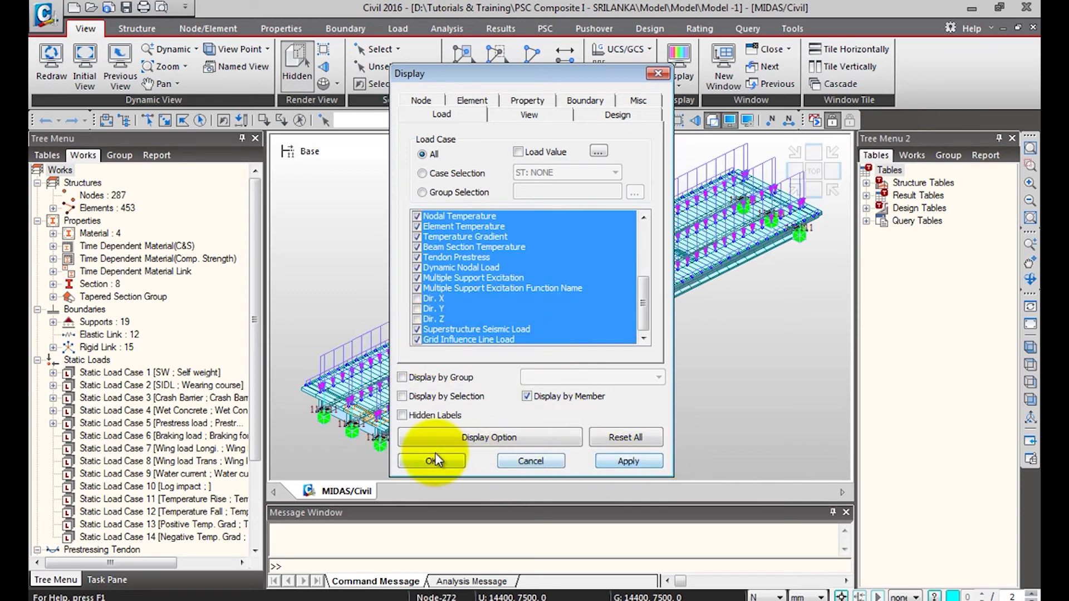
pyautogui.click(432, 461)
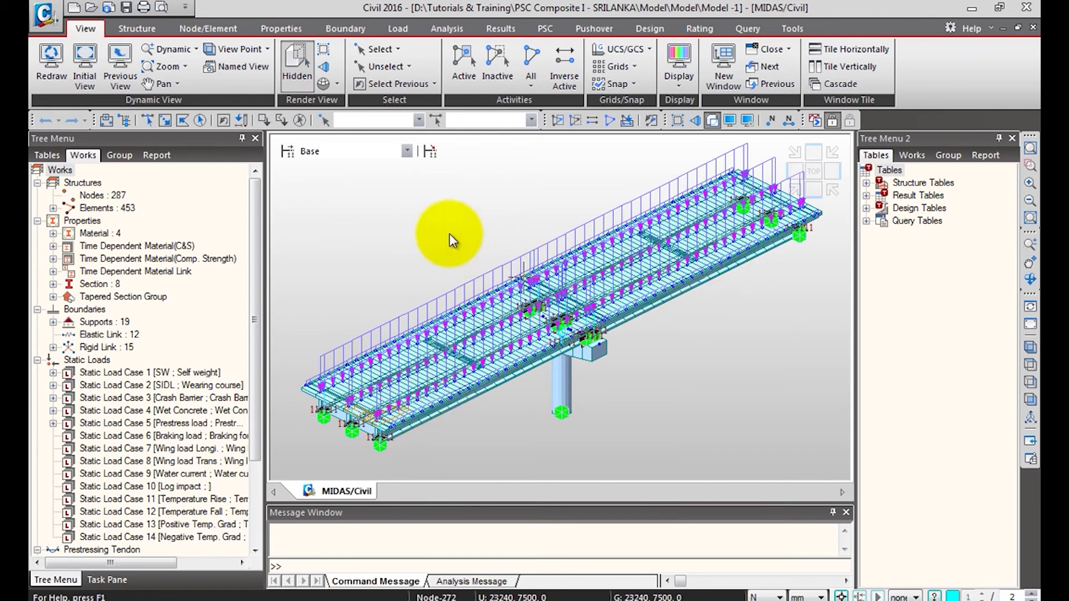
pyautogui.click(378, 153)
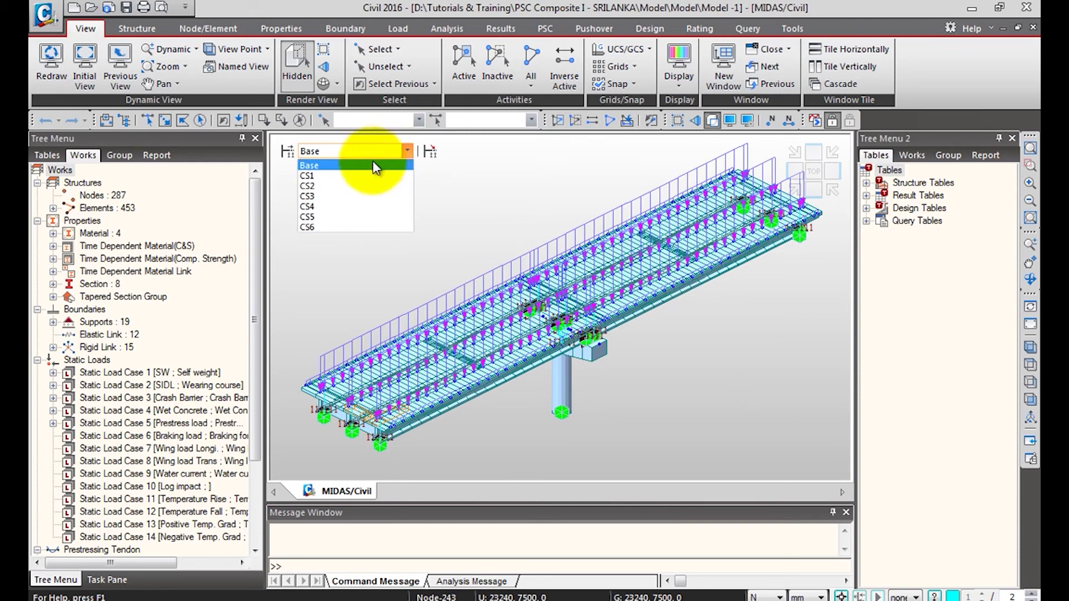
pyautogui.click(371, 164)
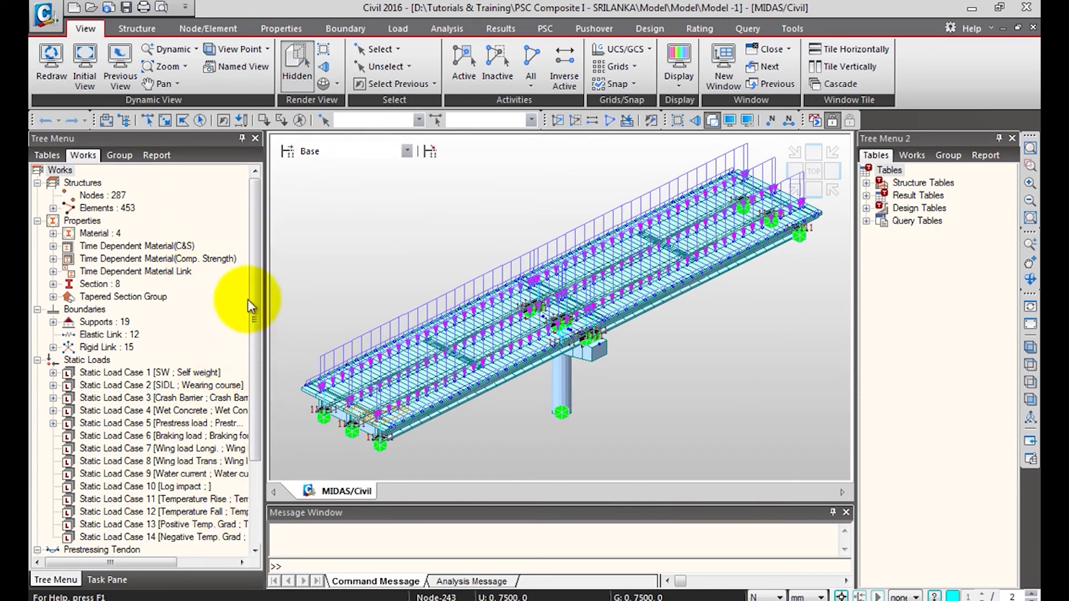
pyautogui.moveTo(259, 255); pyautogui.dragTo(246, 218)
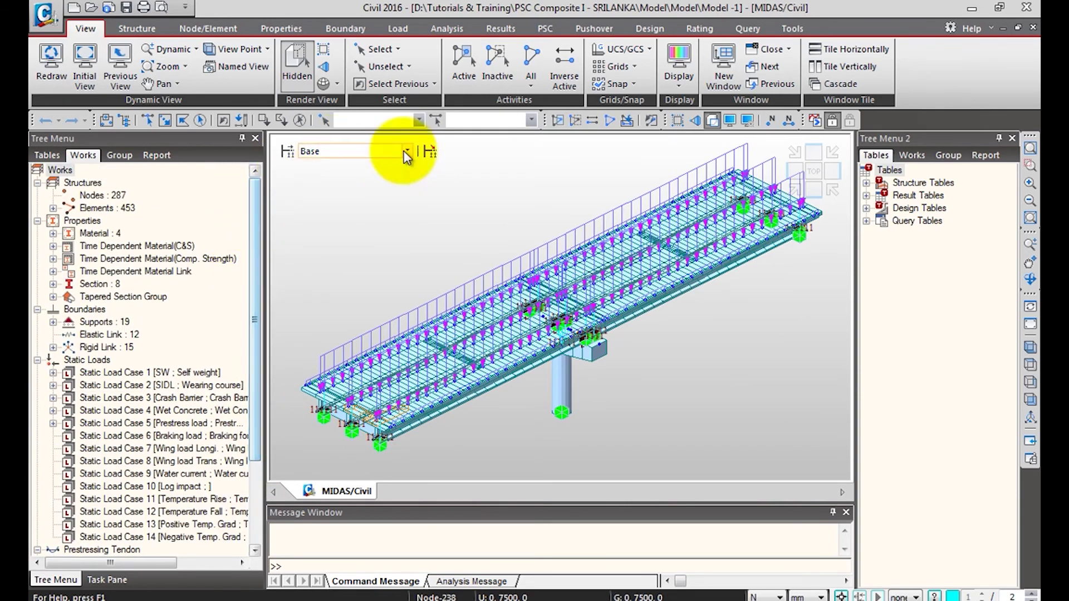
pyautogui.click(357, 150)
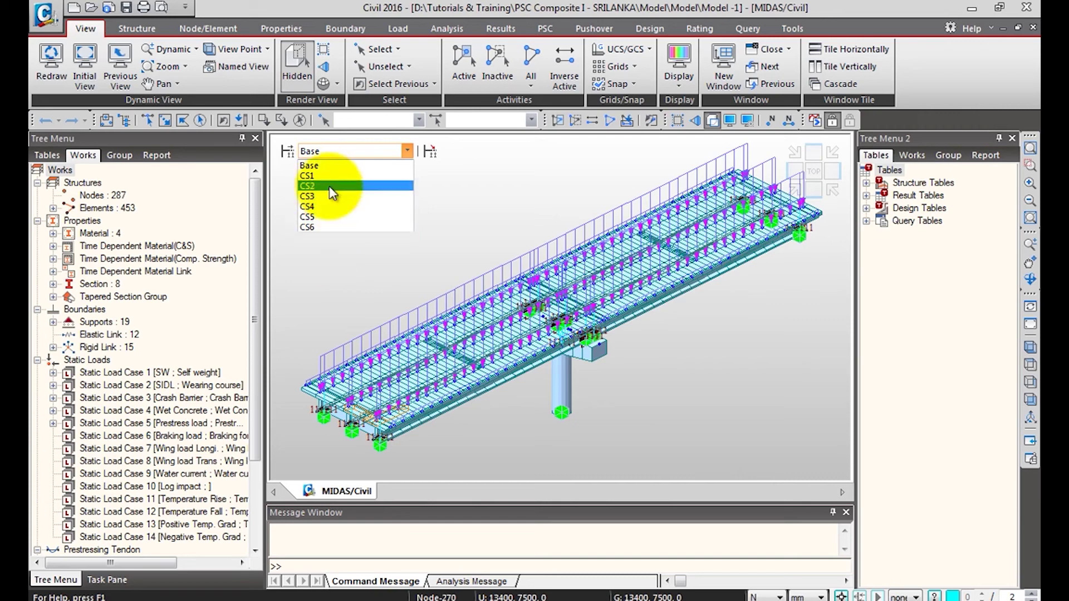
pyautogui.click(350, 151)
pyautogui.click(354, 152)
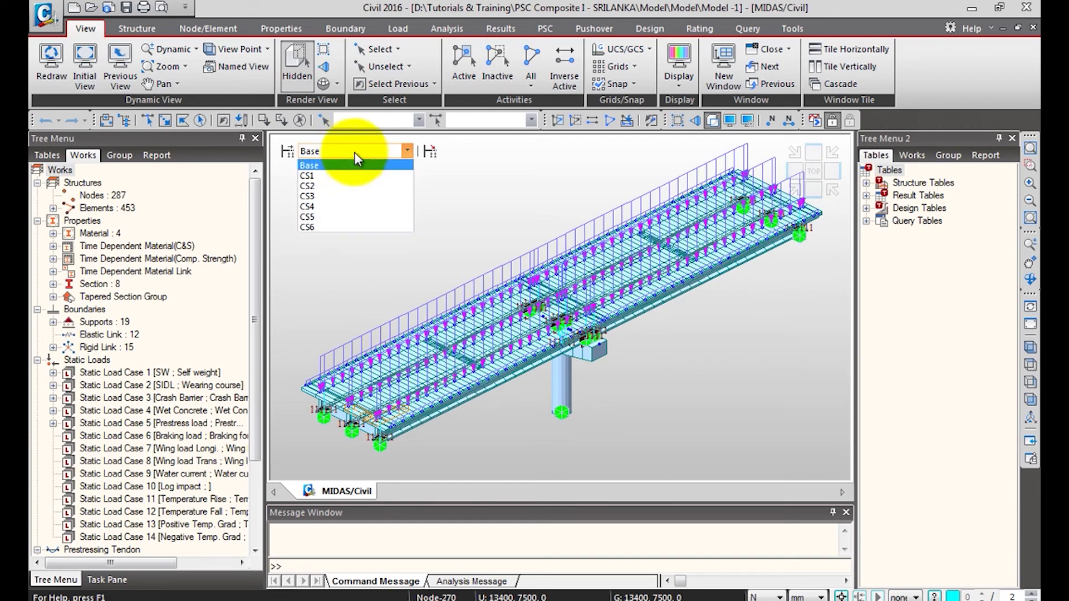
pyautogui.click(354, 152)
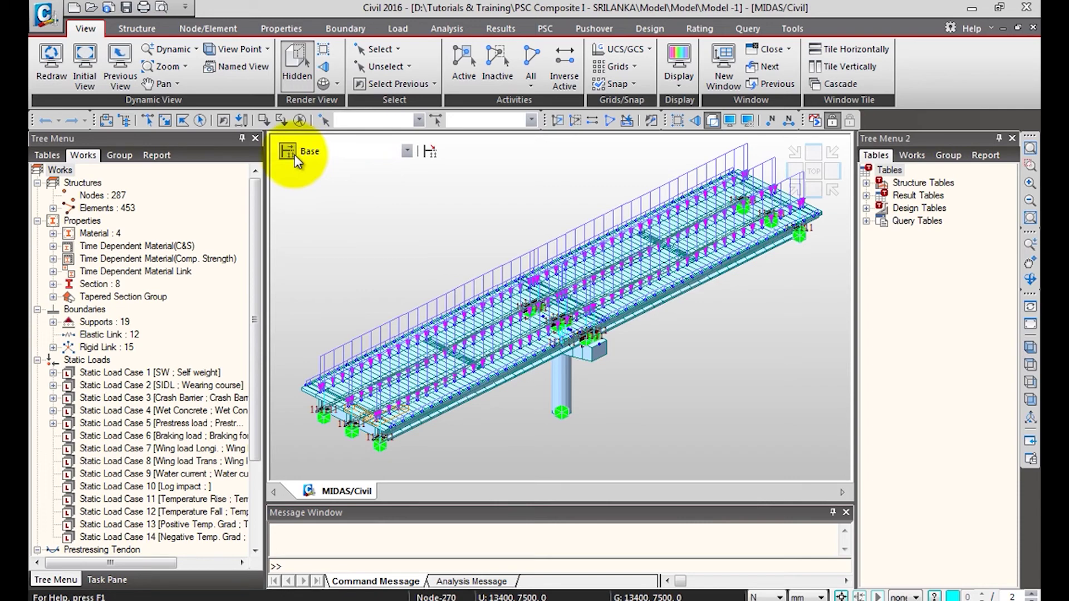
# Show the model at construction stages CS1, CS2 and CS3 in turn to check the active elements, supports and loads.
pyautogui.click(398, 29)
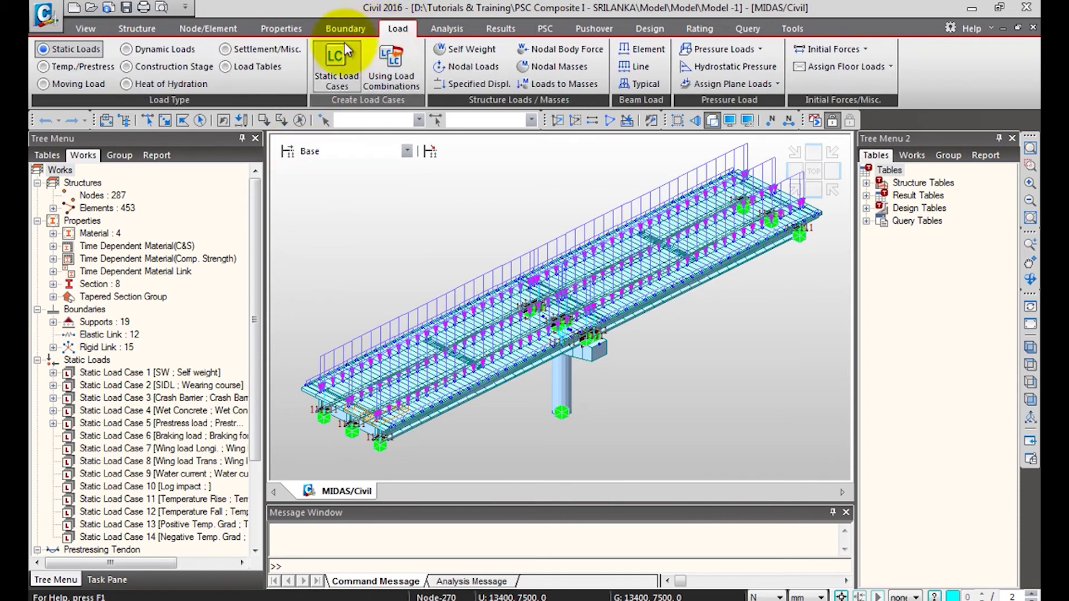
pyautogui.click(158, 67)
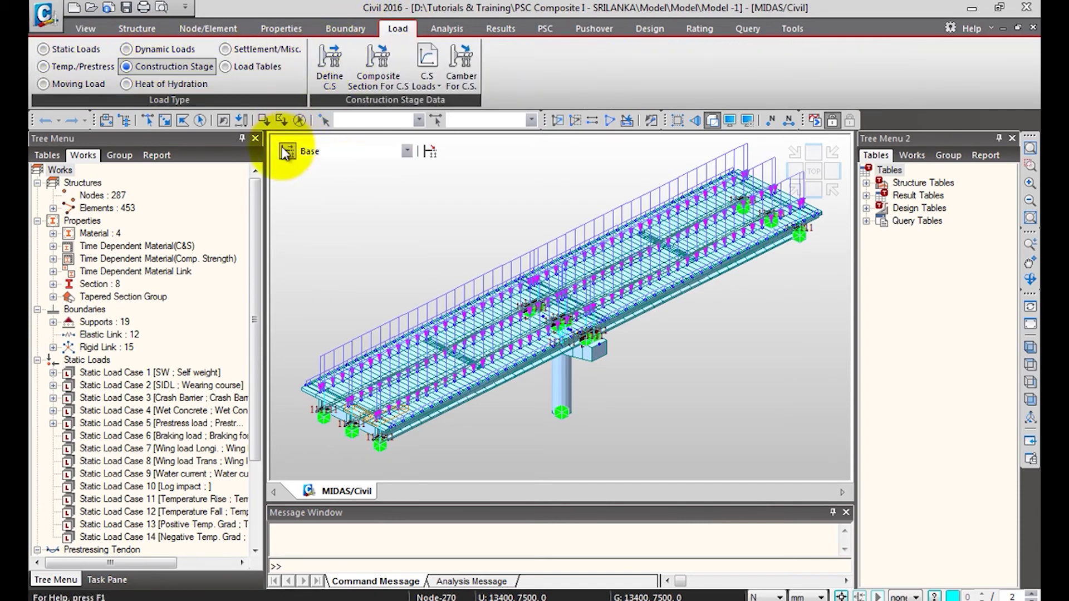
pyautogui.click(323, 150)
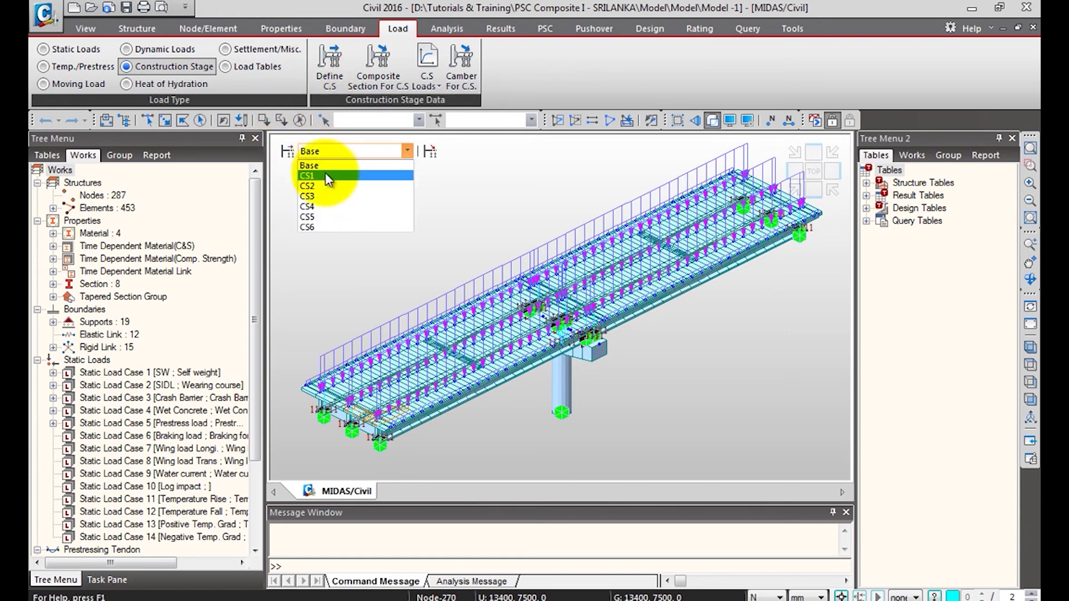
pyautogui.click(325, 176)
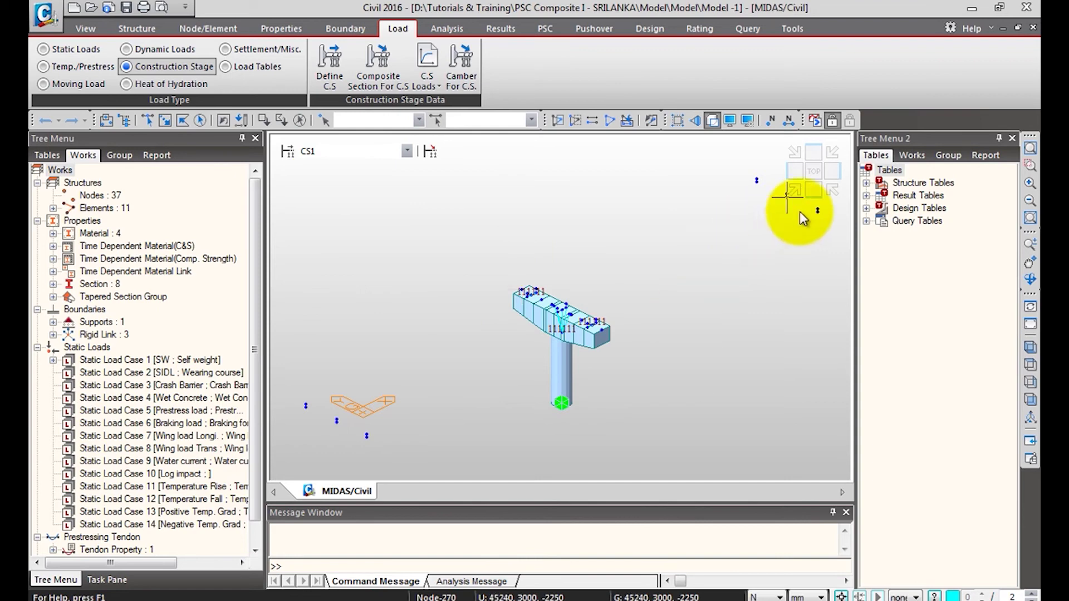
pyautogui.click(353, 155)
pyautogui.click(353, 186)
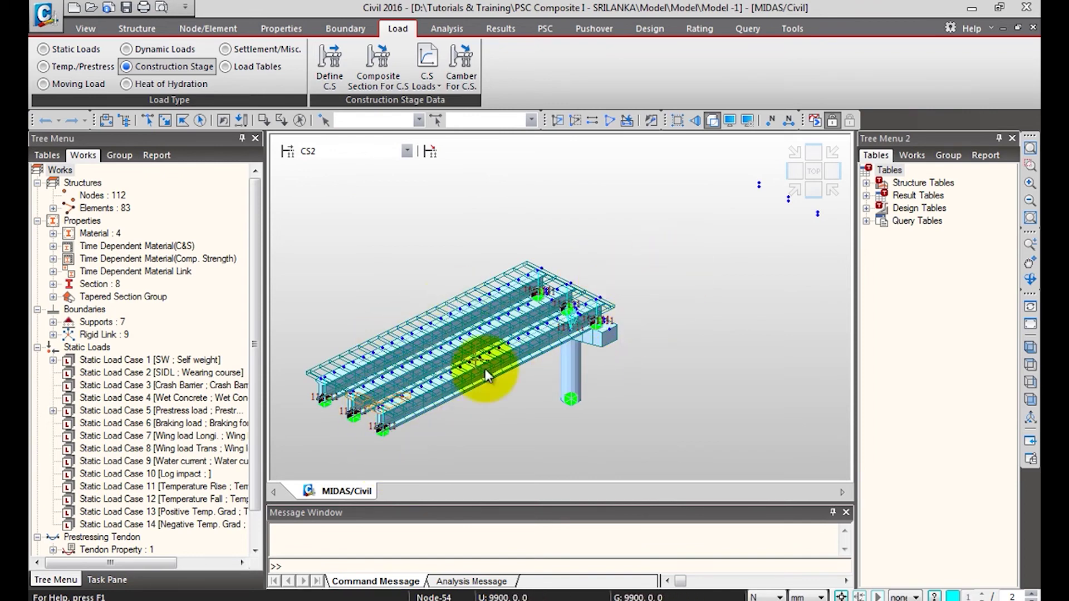
pyautogui.click(358, 154)
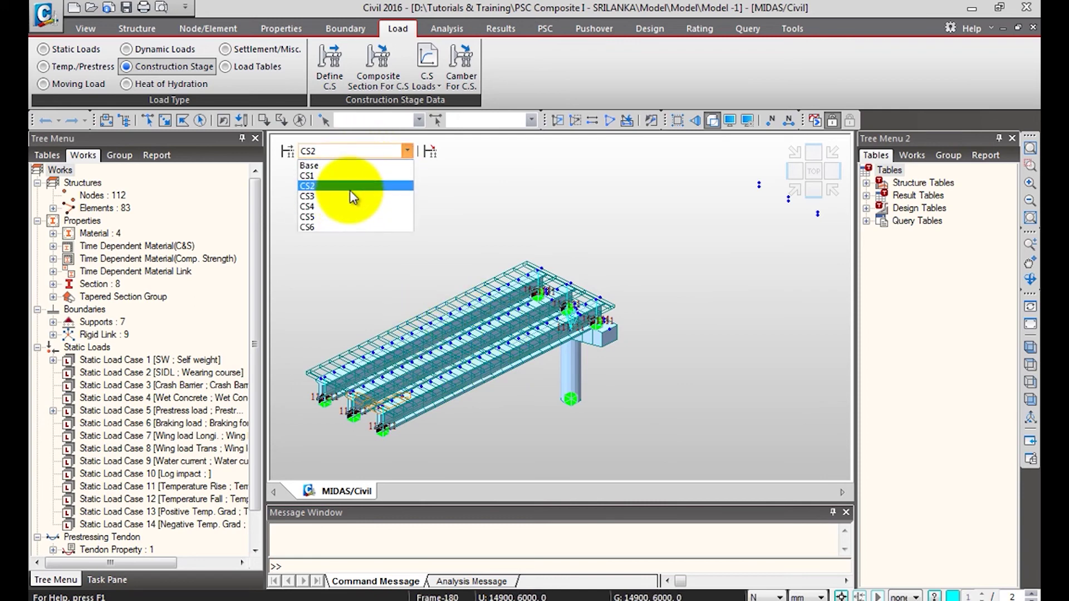
pyautogui.click(348, 195)
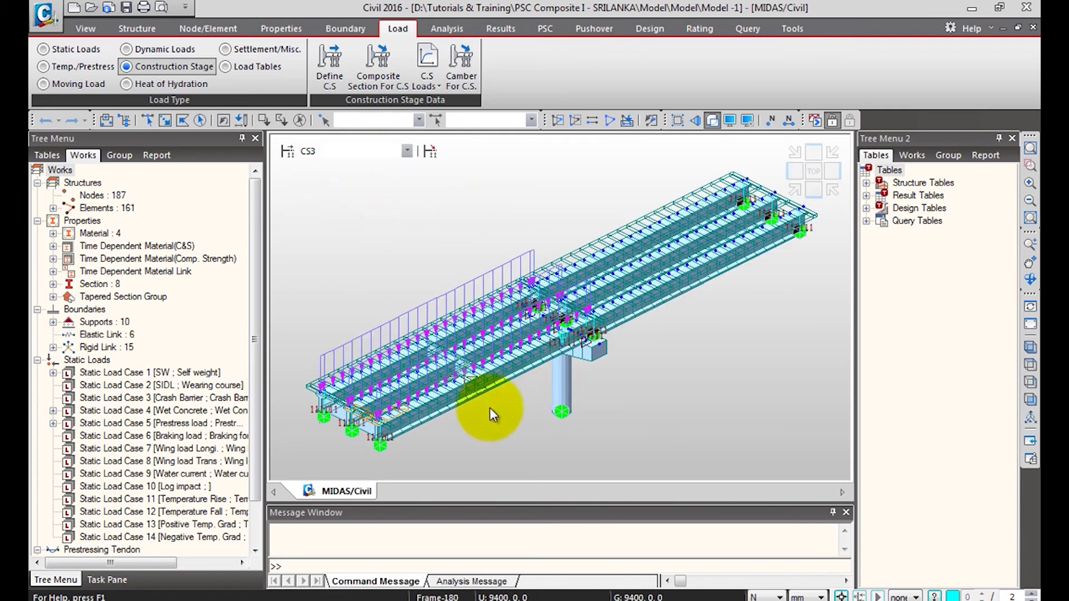